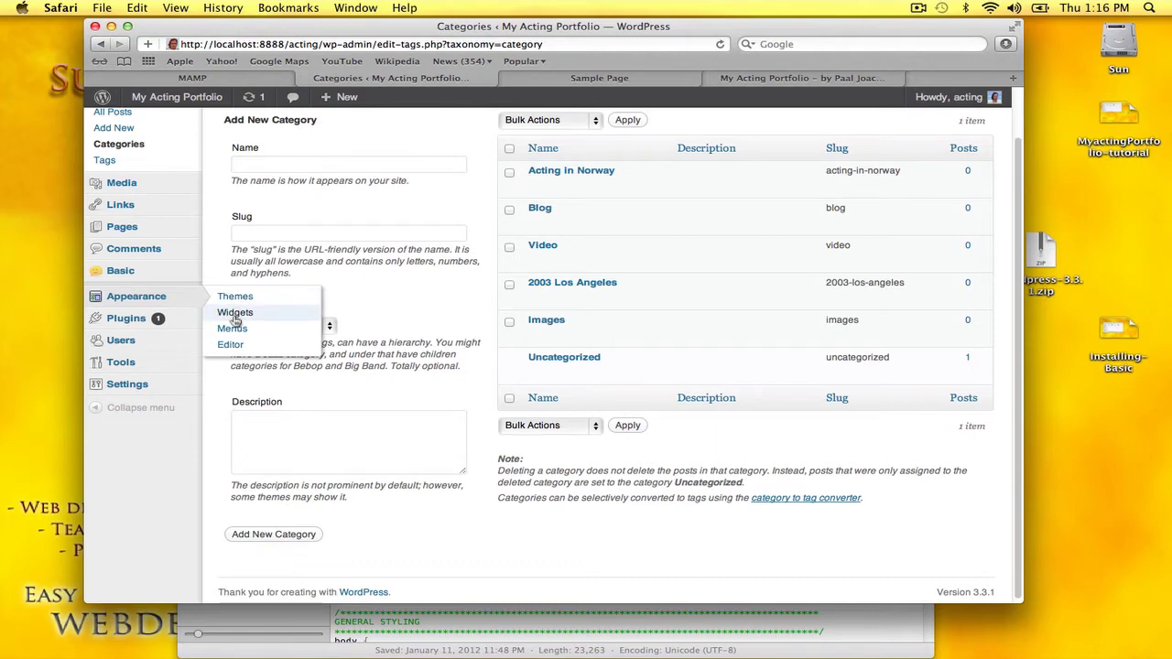
Step: Create a new menu named 'top menu' on the Menus page
left_click(232, 329)
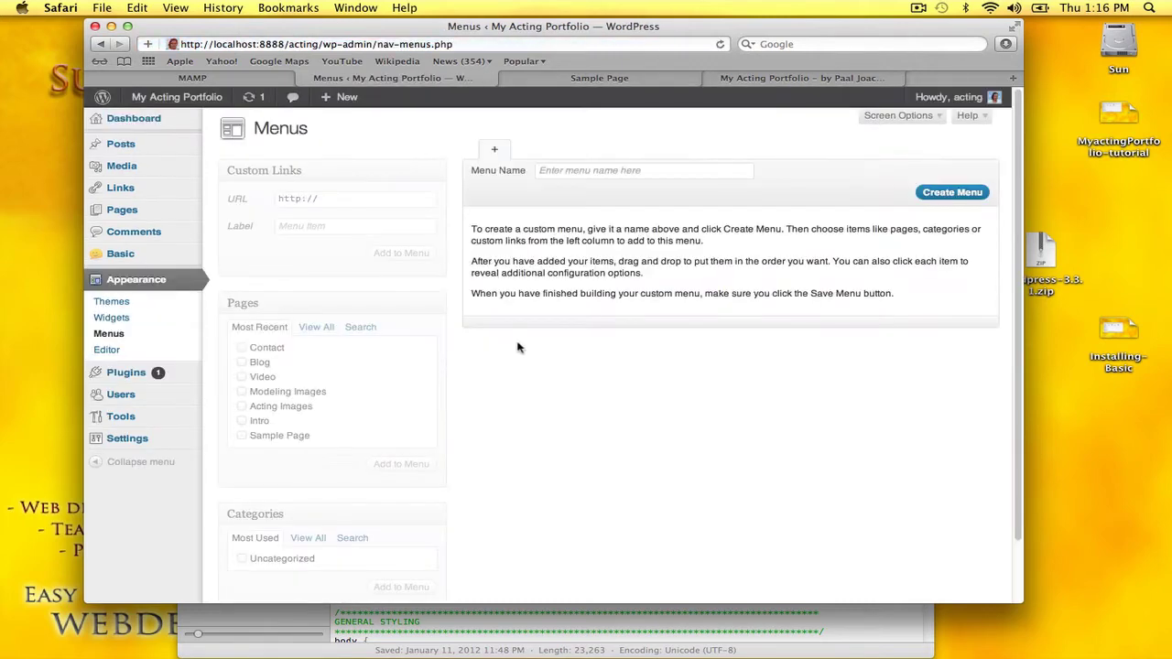
left_click(591, 168)
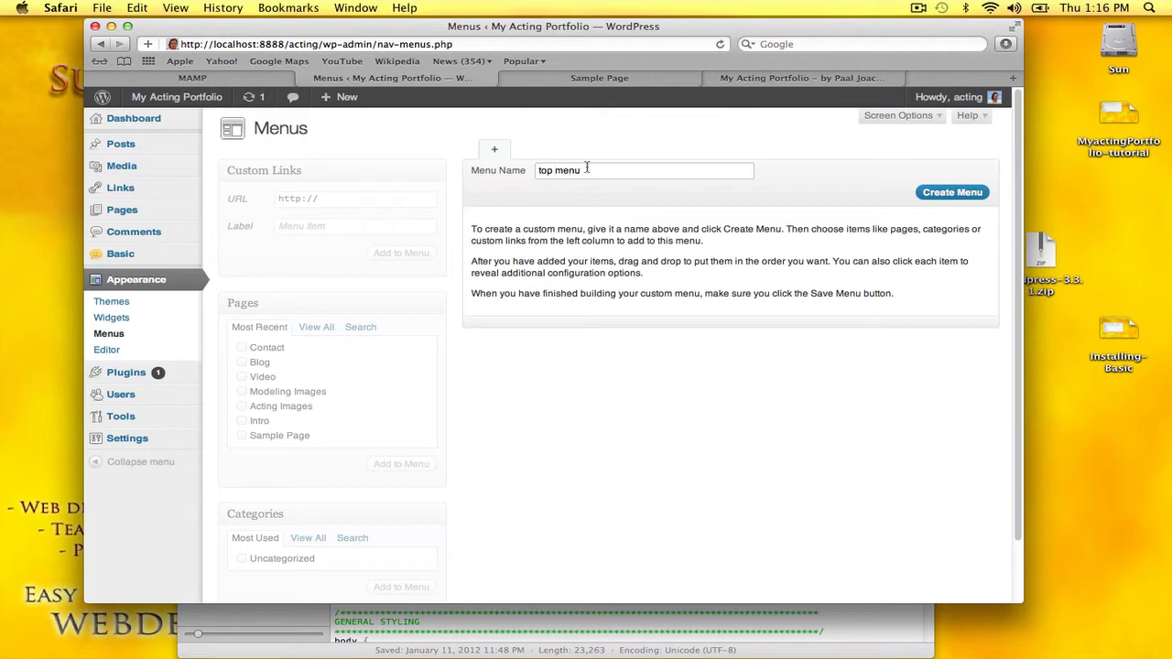
left_click(953, 193)
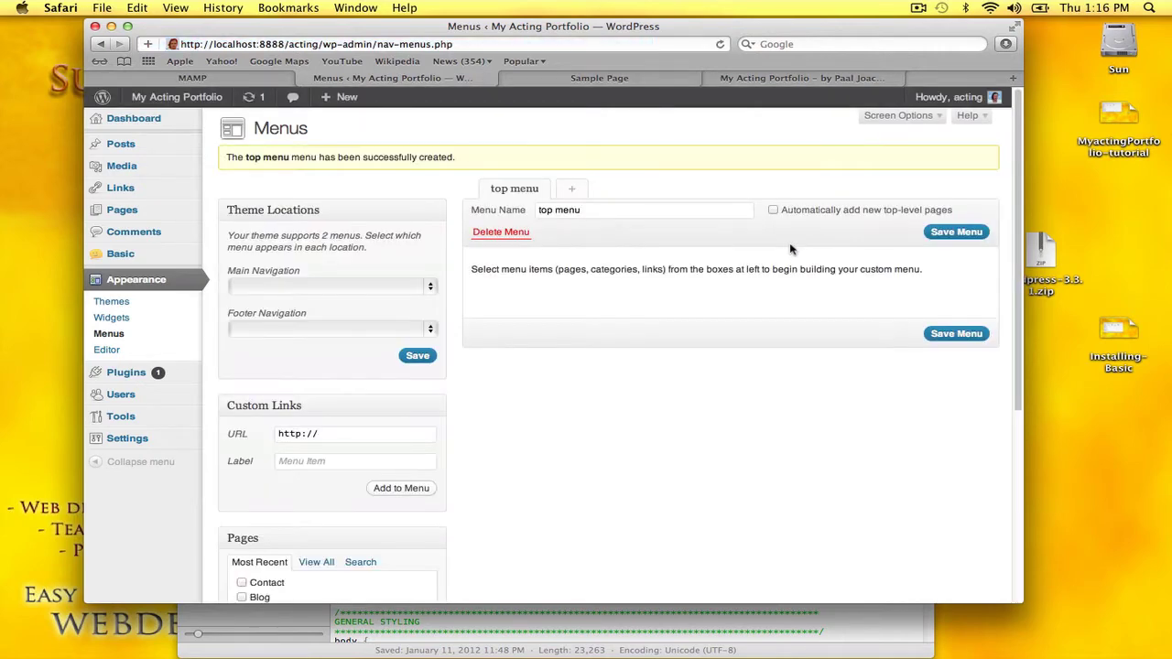
Step: Assign 'top menu' to the Main Navigation theme location and save
left_click(710, 79)
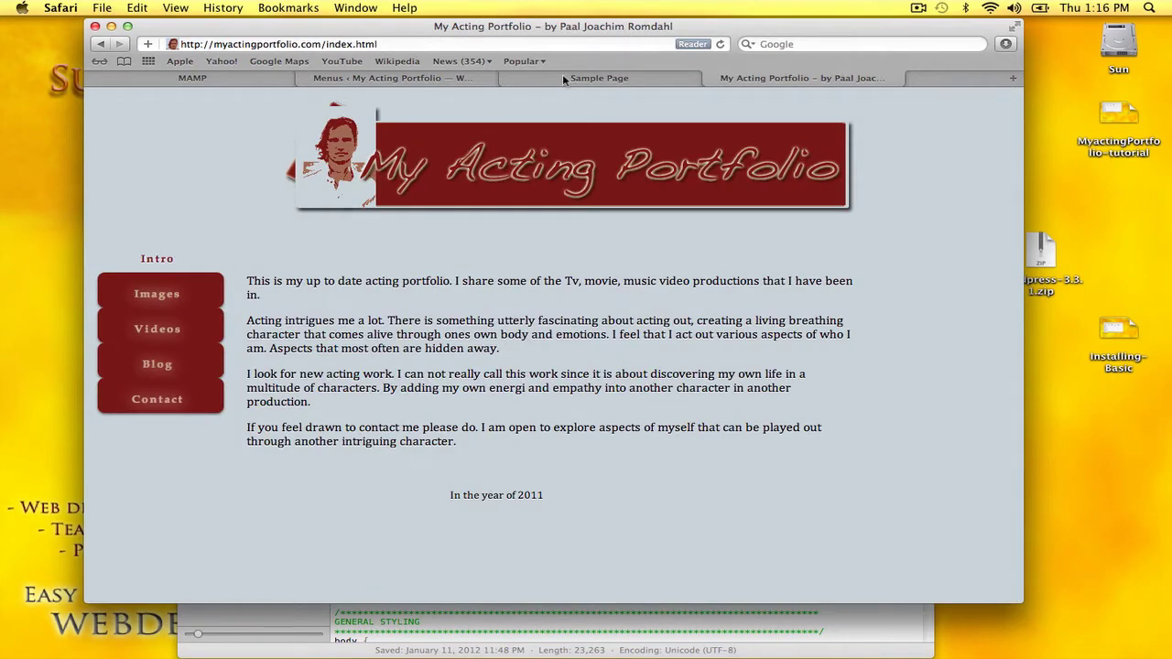
left_click(385, 80)
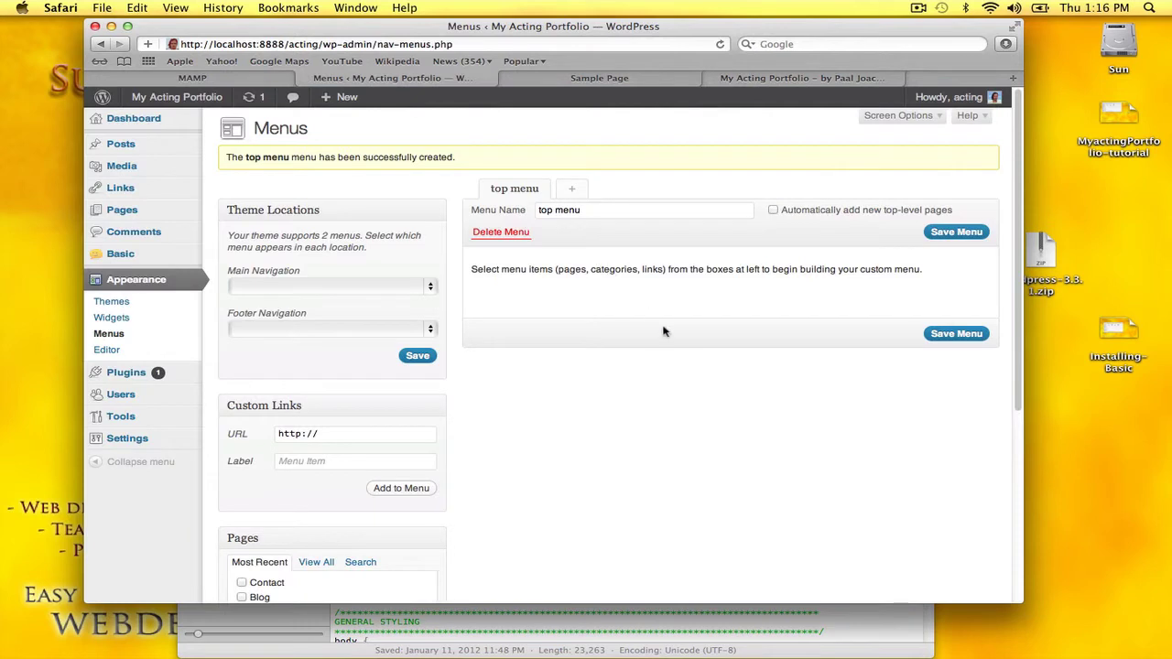
left_click(429, 286)
left_click(372, 299)
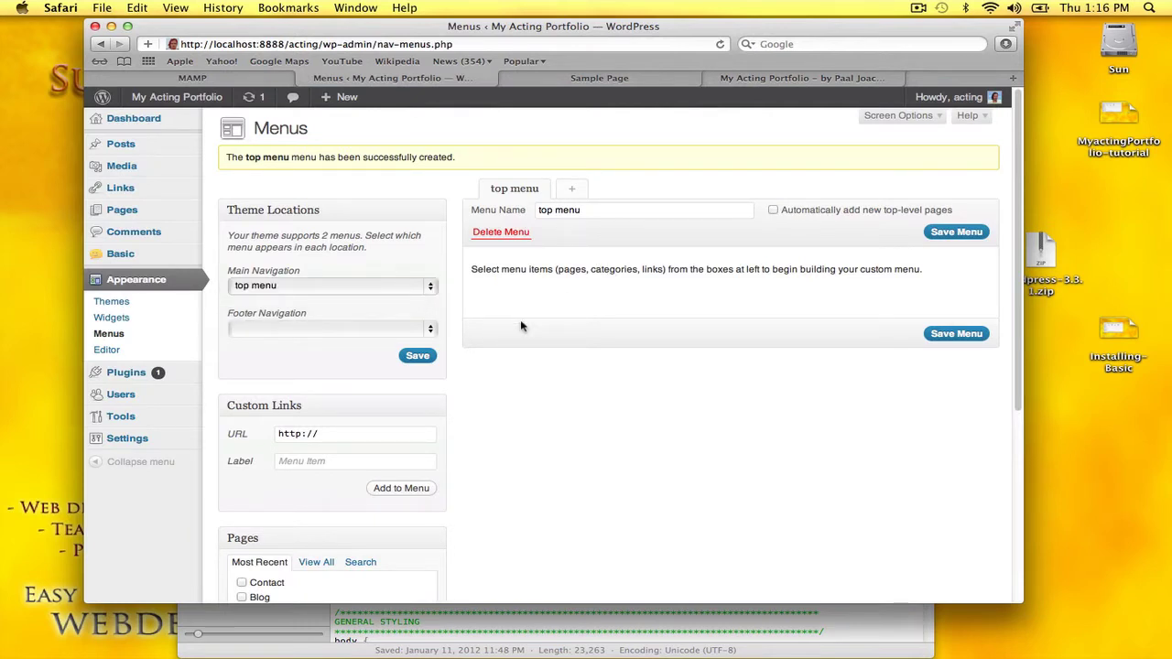
left_click(411, 362)
Step: Create a second menu named 'left menu'
left_click(573, 193)
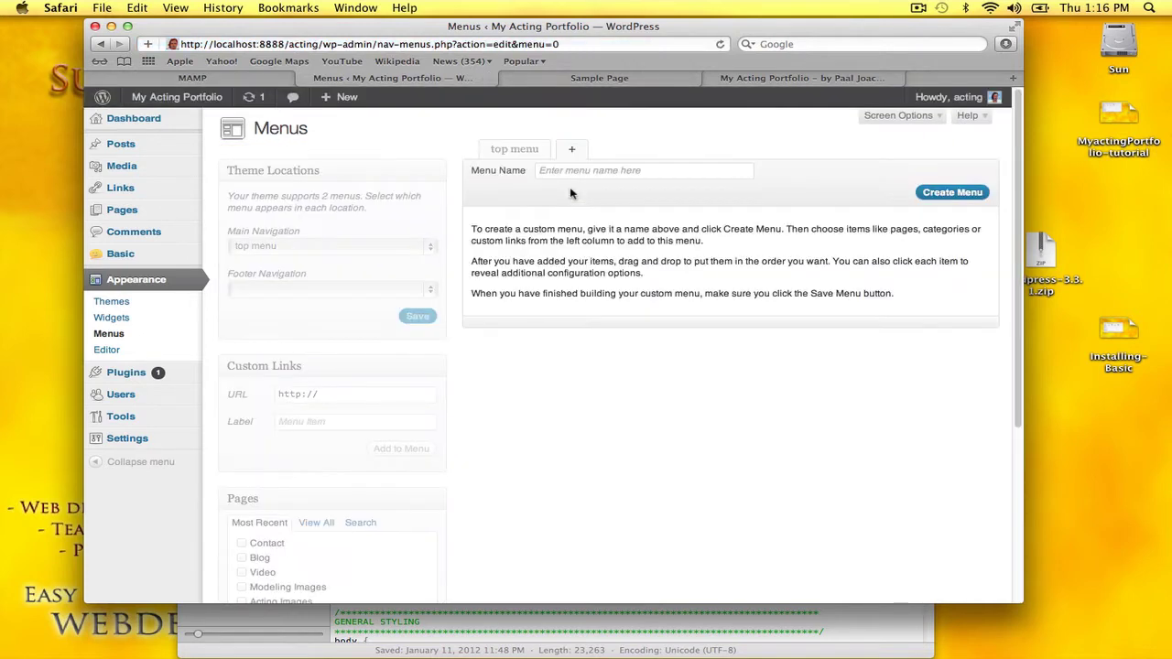
left_click(566, 172)
left_click(952, 192)
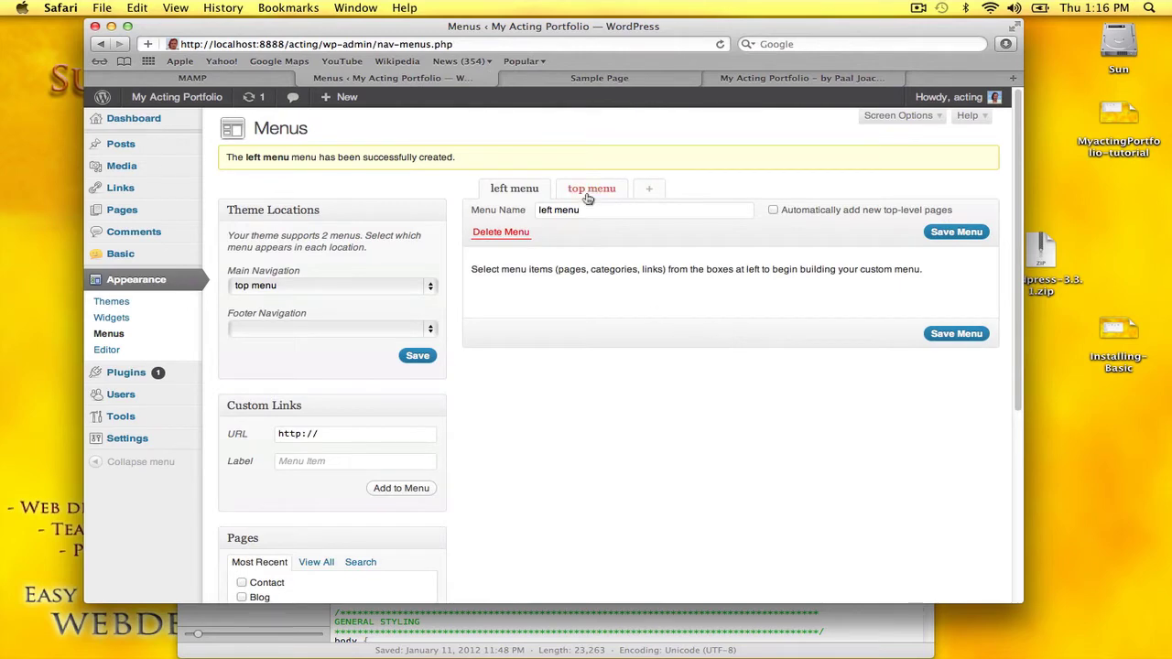
Step: Check the live Sample Page, then reopen 'top menu' for editing in the Menus editor
left_click(587, 193)
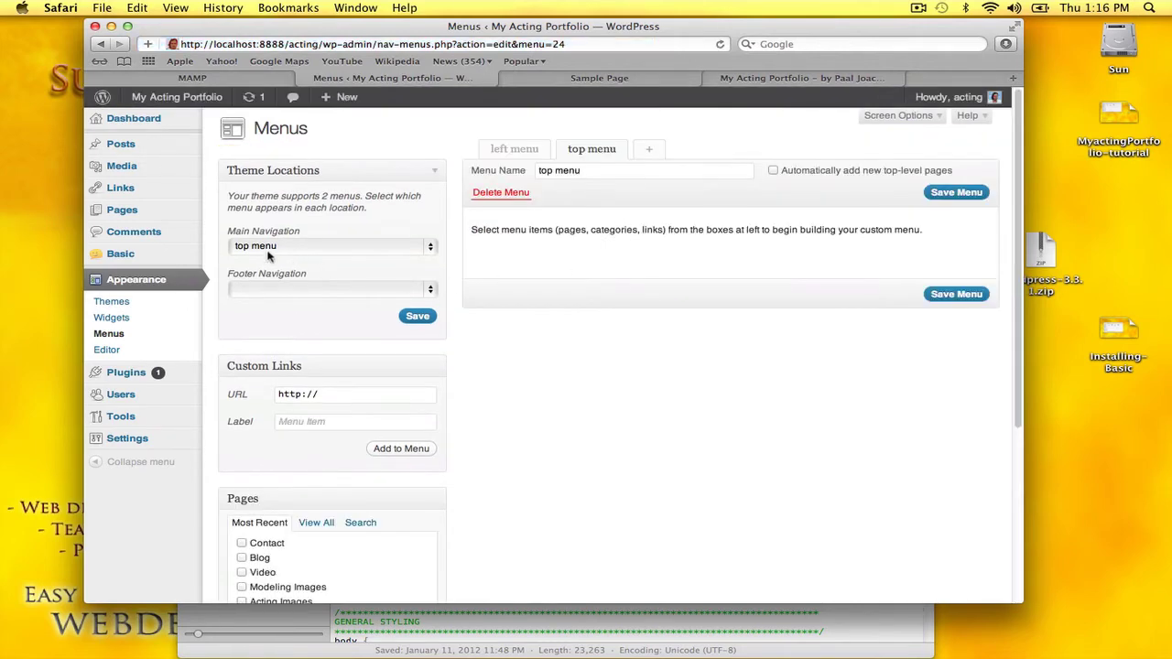
left_click(515, 151)
left_click(591, 81)
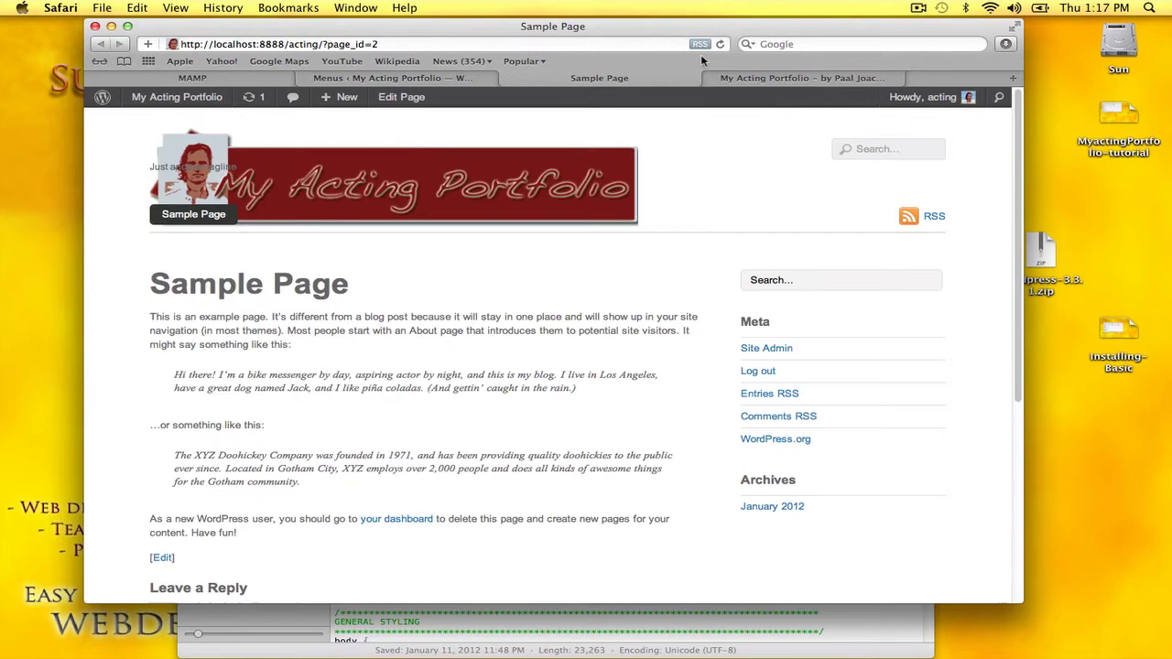
left_click(722, 43)
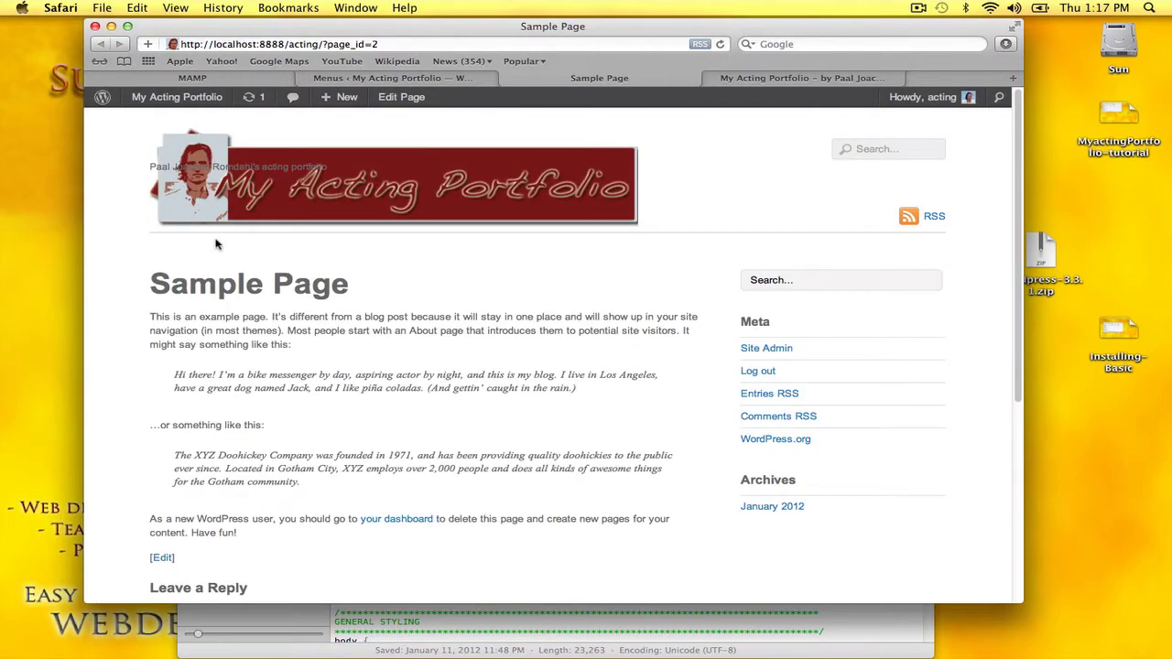
left_click(408, 81)
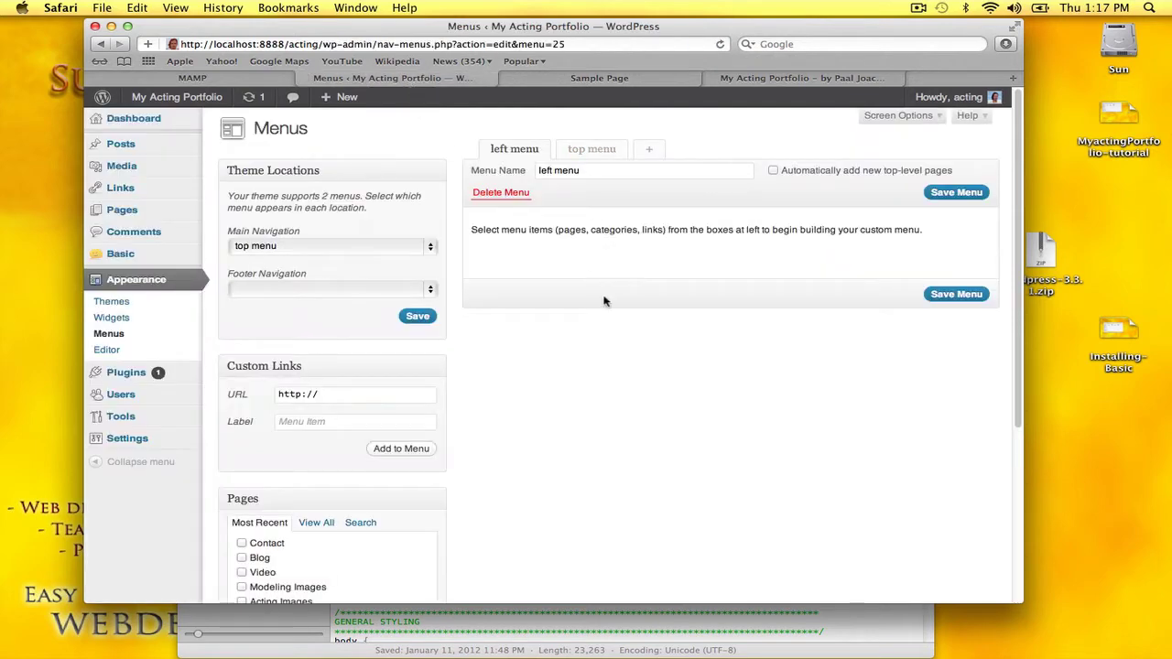
left_click(593, 149)
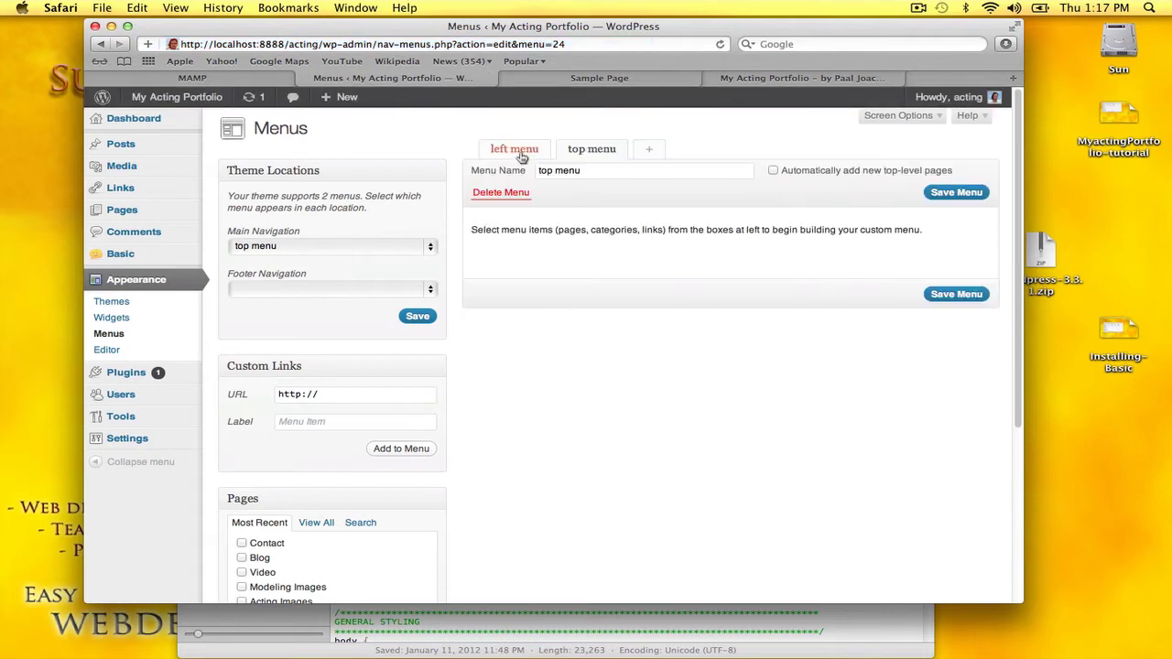
Step: Add the Contact, Blog, Video, Modeling Images and Intro pages to 'left menu'
left_click(518, 152)
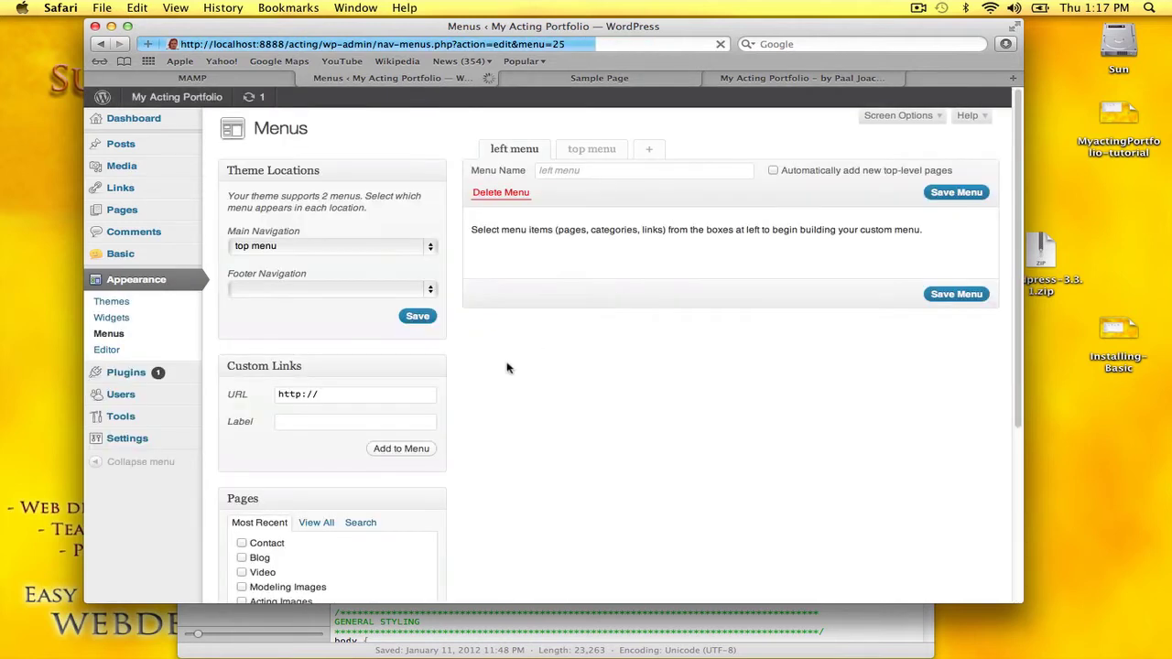
scroll(508, 375, "down", 3)
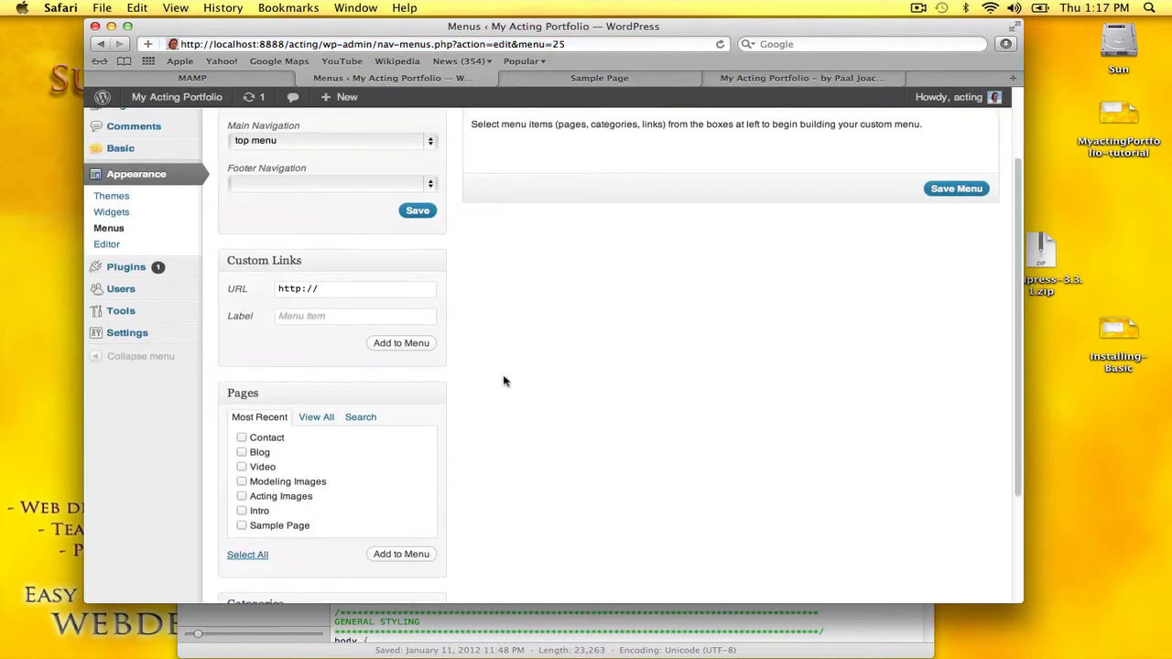
left_click(242, 437)
left_click(242, 452)
left_click(242, 467)
left_click(242, 481)
left_click(242, 512)
left_click(400, 554)
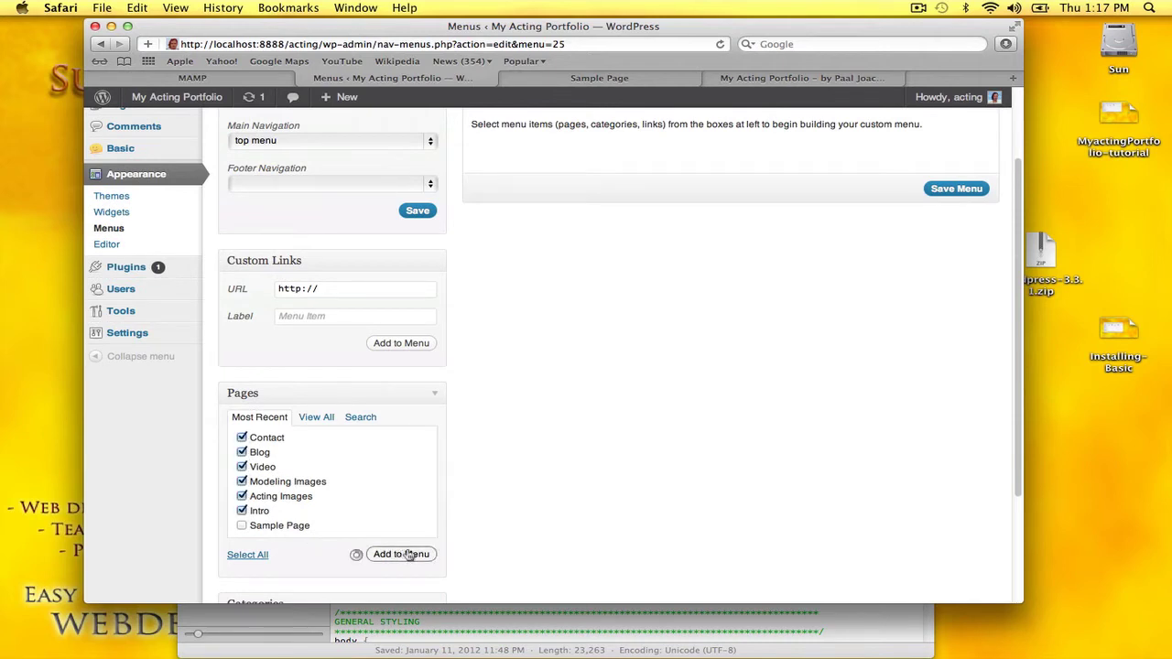
Step: Reorder 'left menu' as Intro, Acting Images, Modeling Images, Video, Blog, Contact and save it
scroll(642, 422, "up", 2)
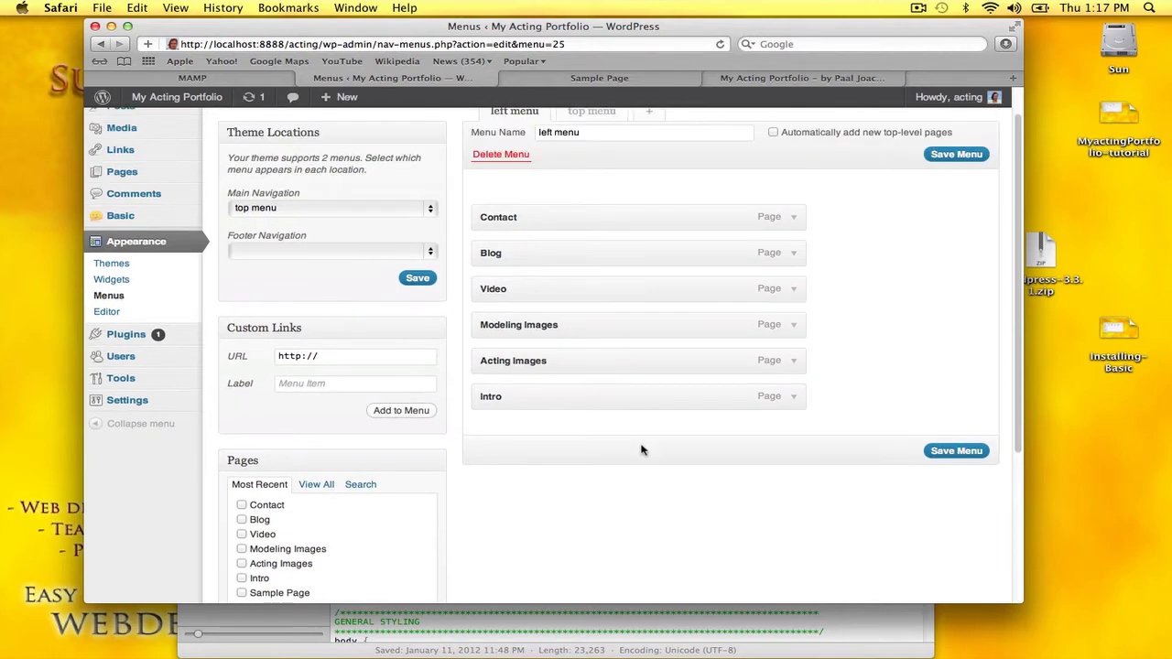
left_click_drag(547, 399, 561, 225)
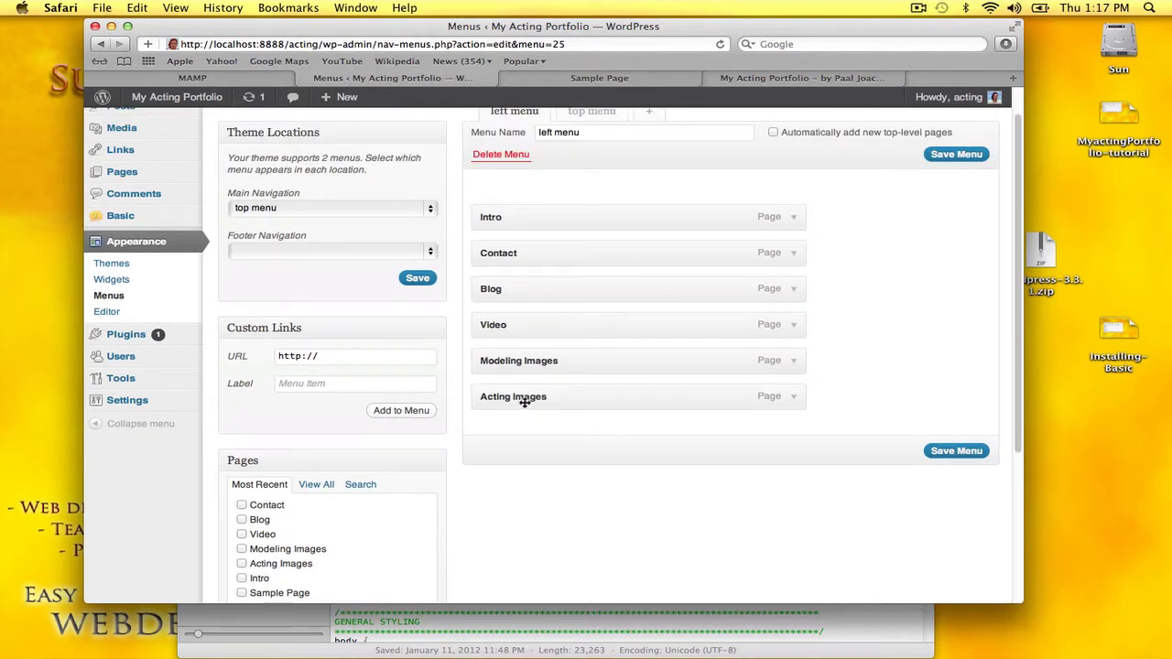
left_click_drag(525, 402, 547, 292)
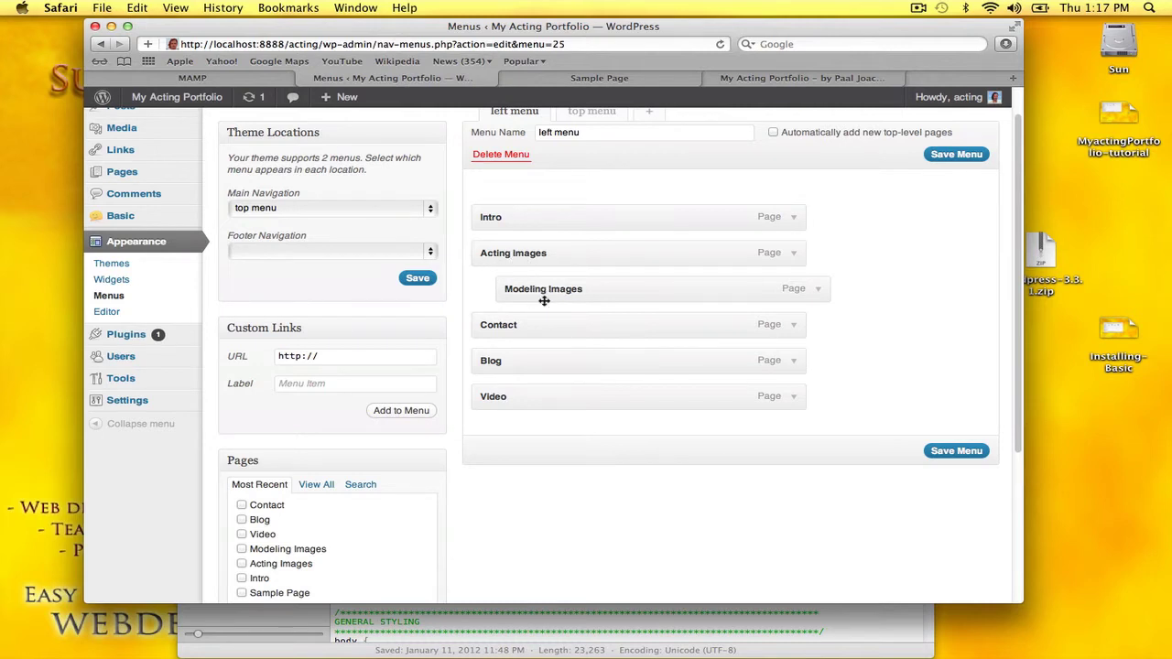
mouse_move(550, 295)
left_mouse_down()
mouse_move(557, 287)
mouse_move(523, 283)
mouse_move(544, 290)
left_mouse_up()
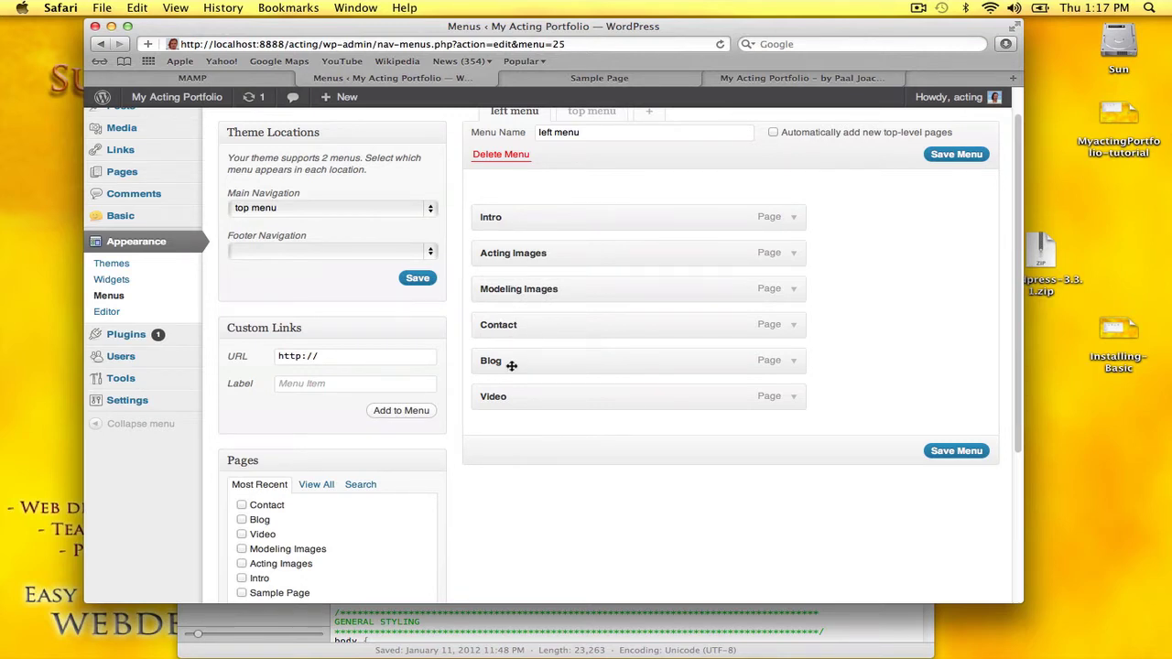
left_click_drag(511, 366, 539, 419)
left_click_drag(511, 361, 539, 324)
left_click(953, 451)
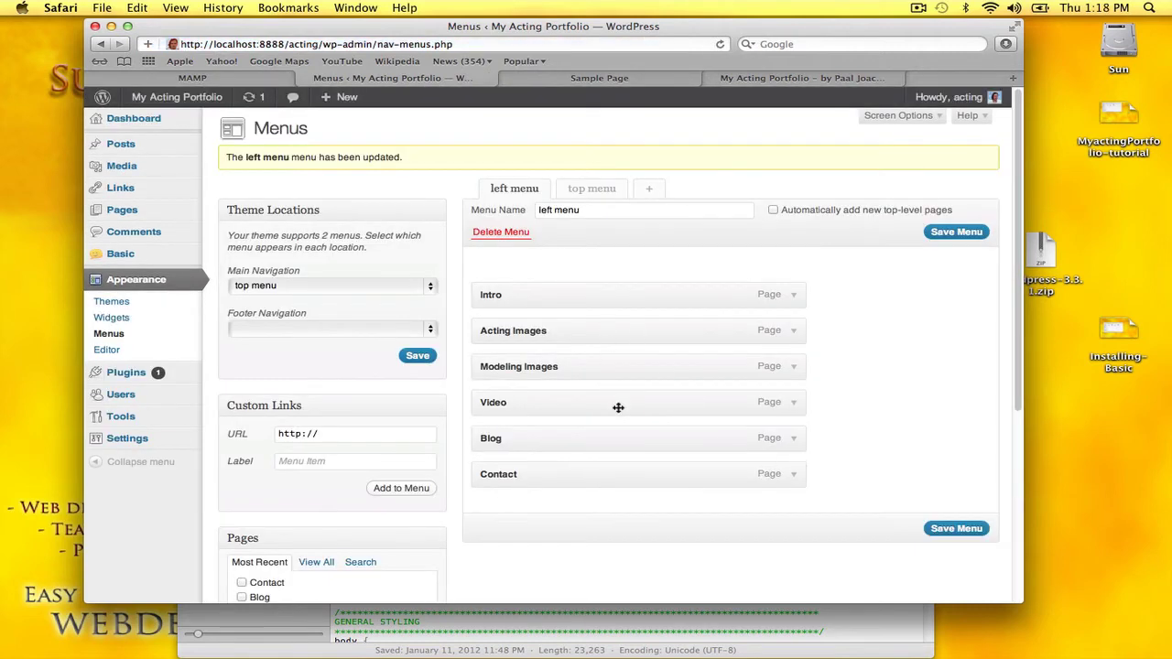
Step: Remove Search, Meta and Archives from the Sidebar, keeping the Custom Menu widget on 'left menu'
left_click(111, 318)
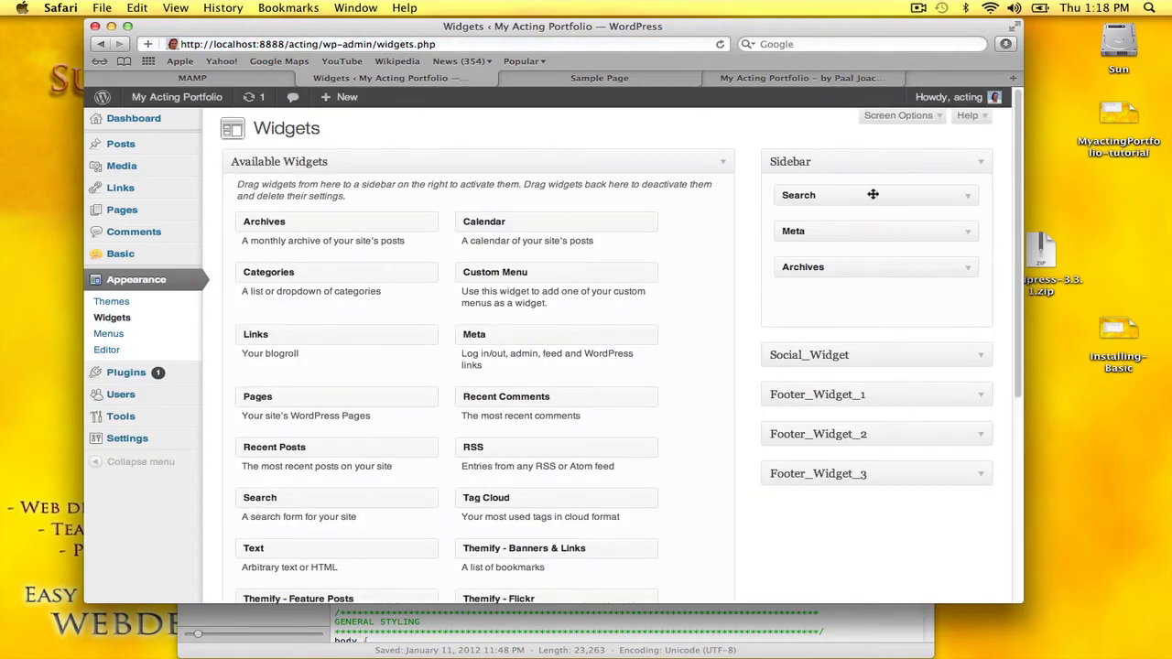
left_click_drag(873, 195, 583, 227)
left_click_drag(861, 196, 550, 261)
left_click_drag(793, 205, 845, 205)
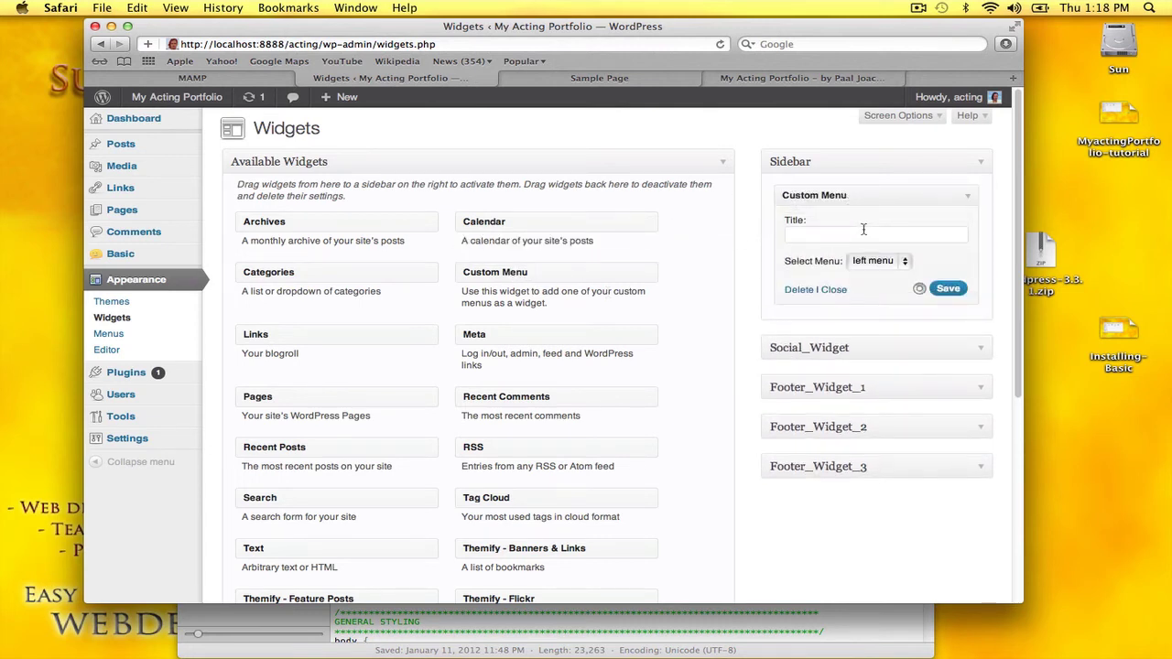
left_click(906, 262)
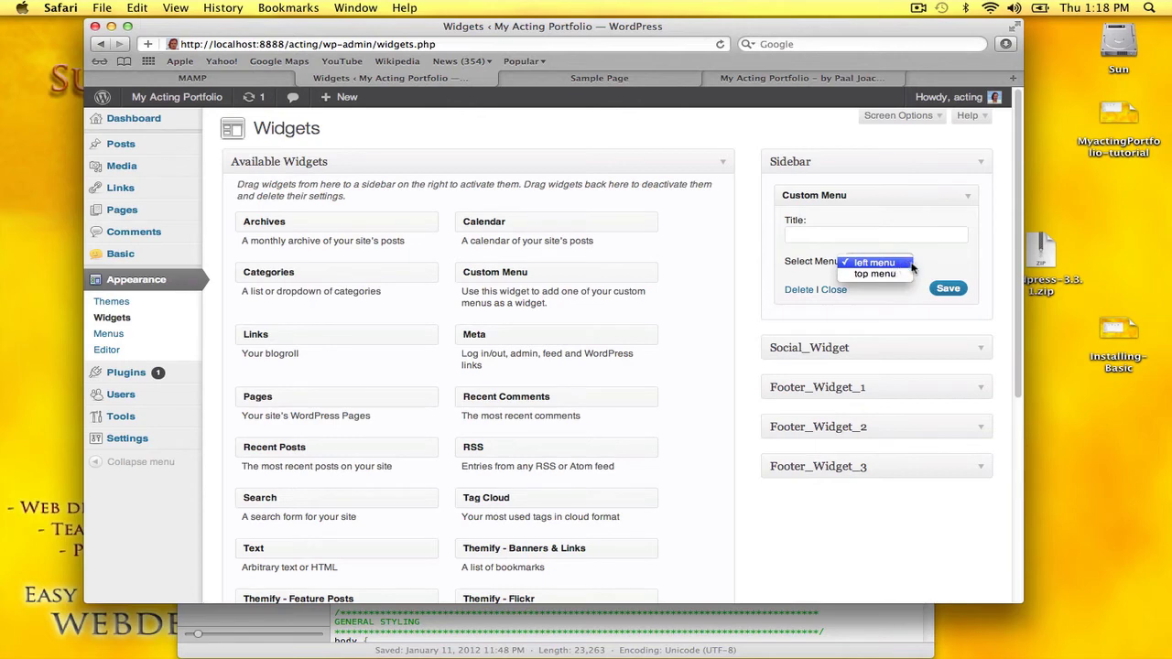
left_click(912, 263)
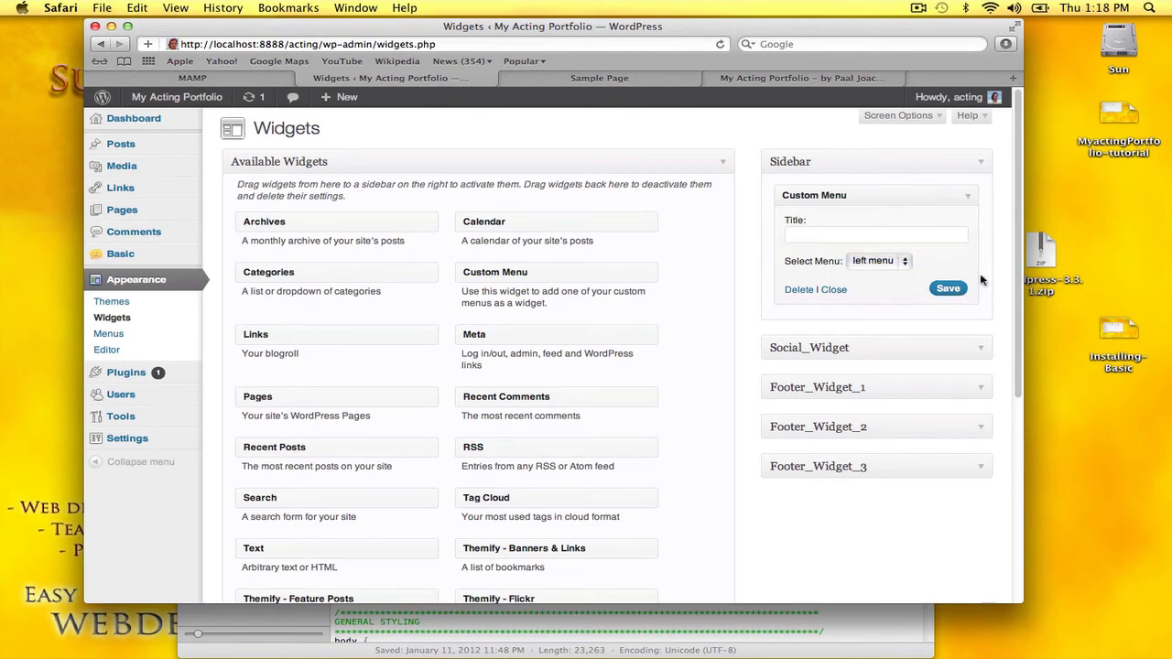
left_click(583, 77)
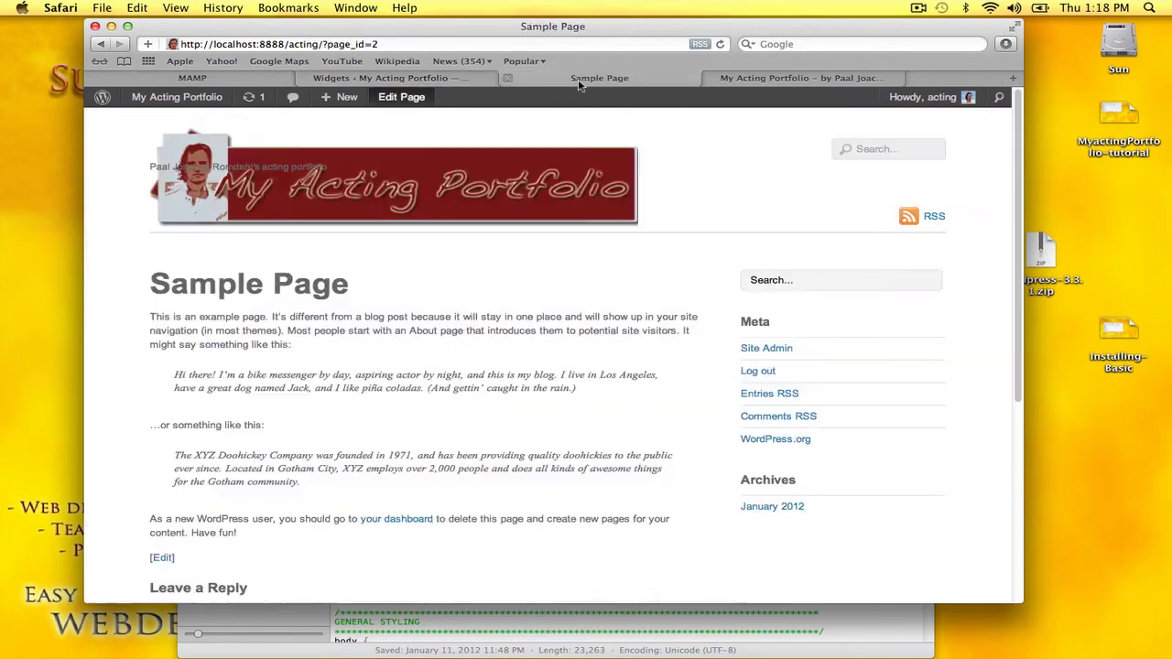
left_click(720, 44)
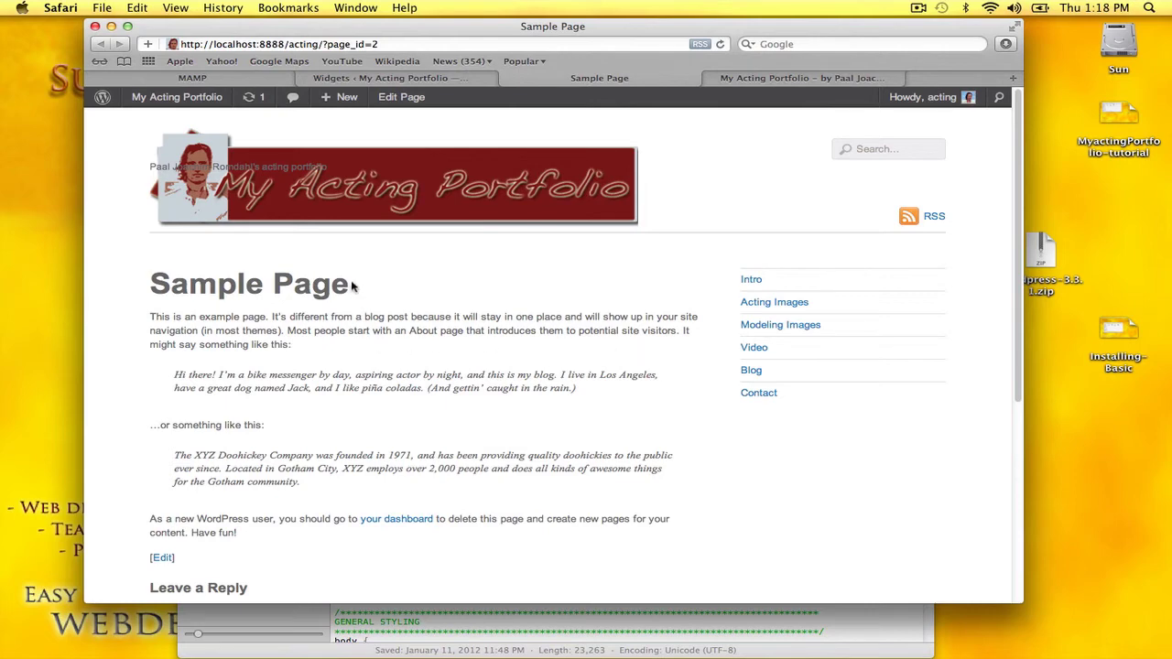
left_click_drag(353, 287, 139, 290)
scroll(424, 366, "down", 5)
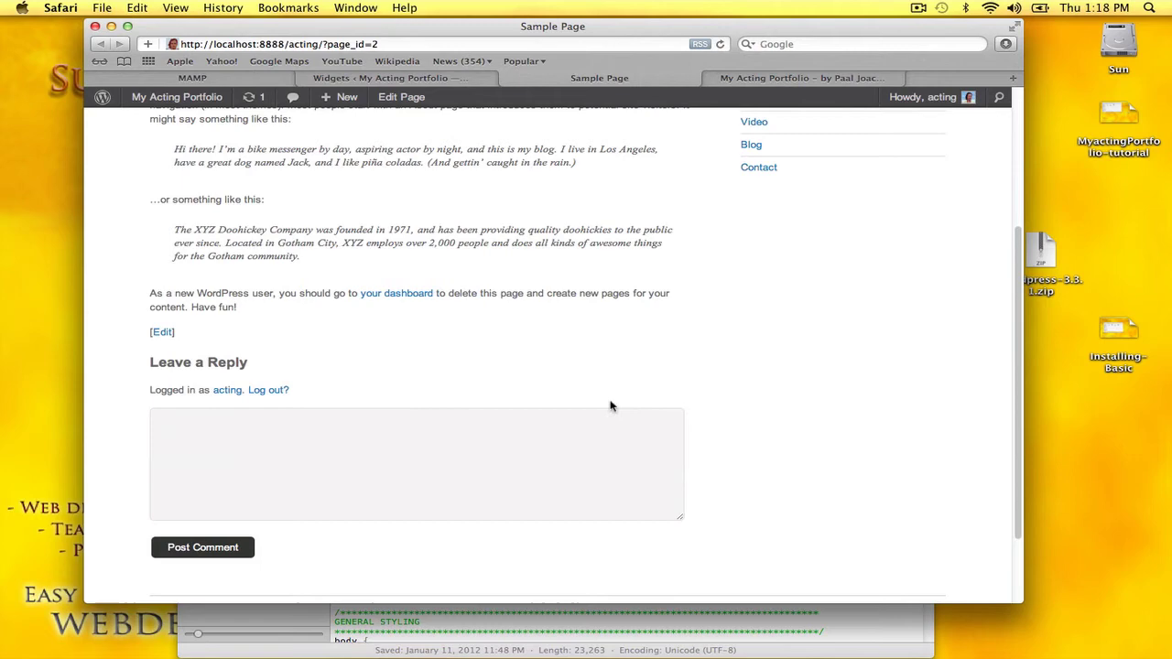
scroll(619, 405, "up", 5)
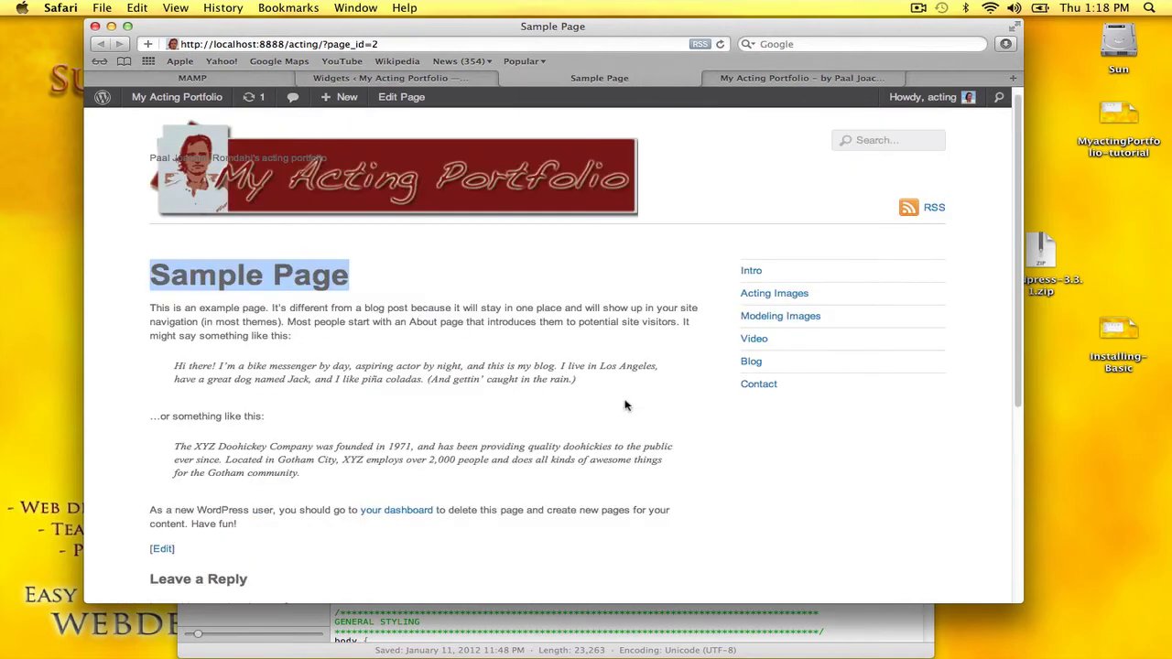
left_click(367, 79)
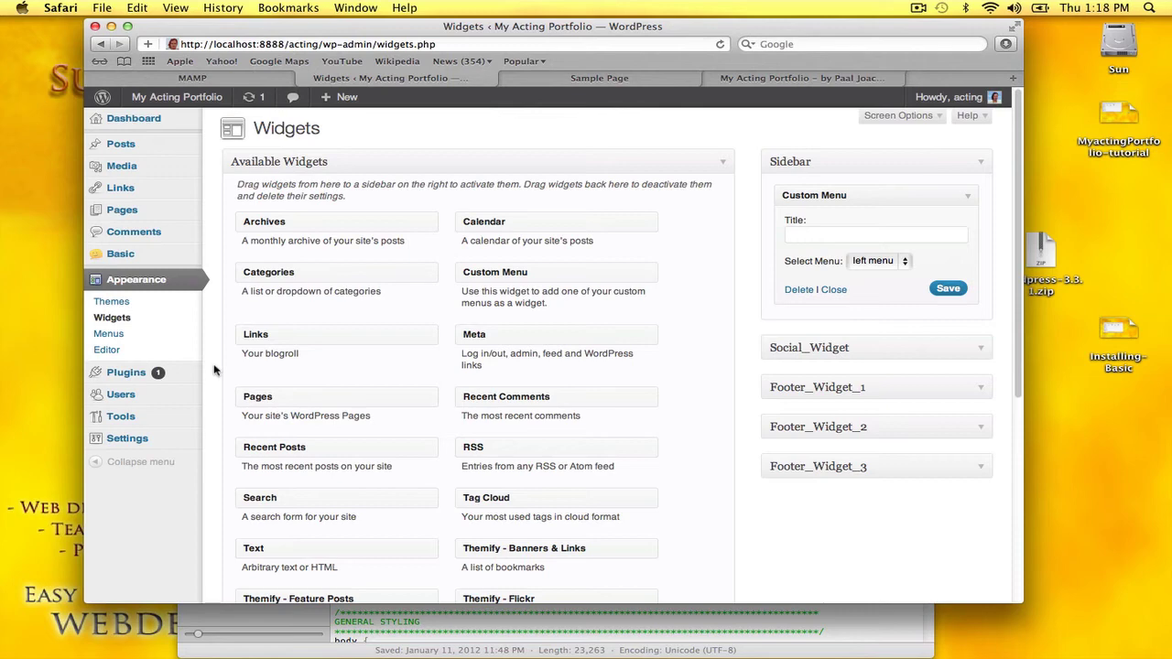
Step: Choose the left-sidebar layout for Index, Post and Page in Basic's Theme Settings
left_click(128, 256)
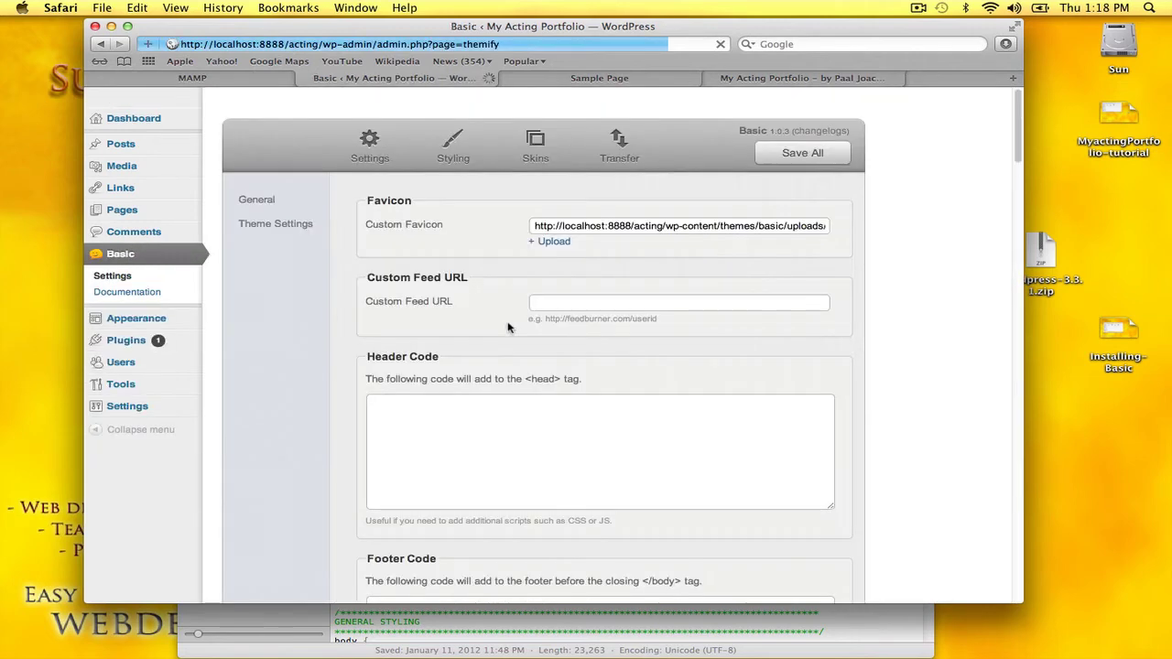
scroll(818, 392, "down", 5)
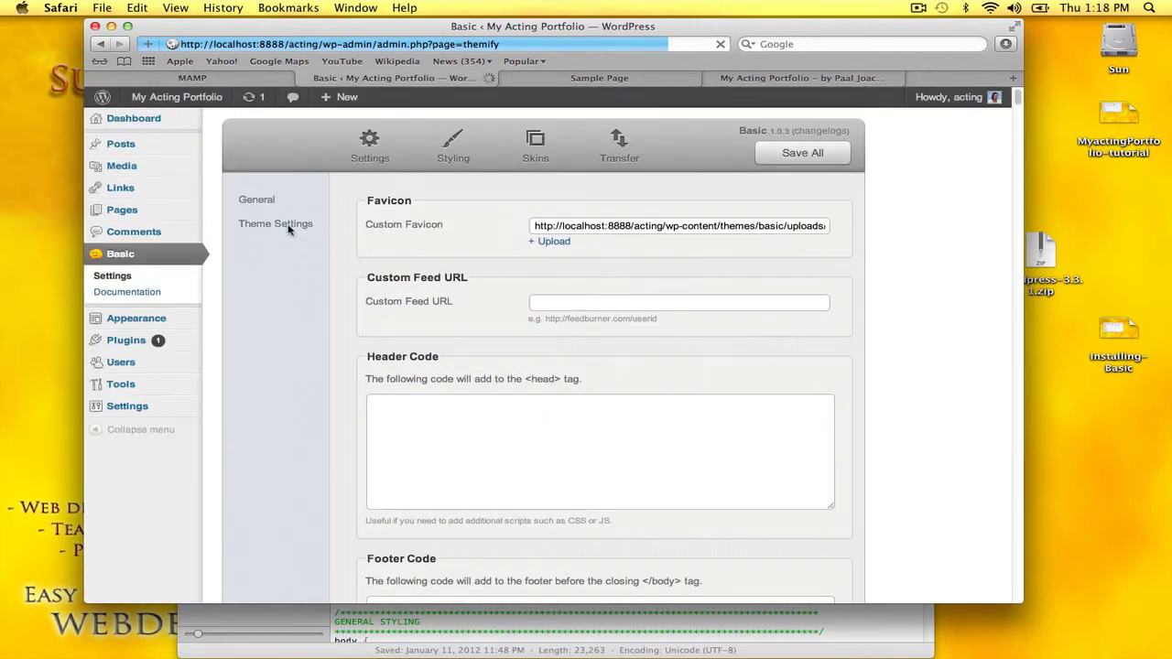
left_click(286, 224)
left_click(287, 226)
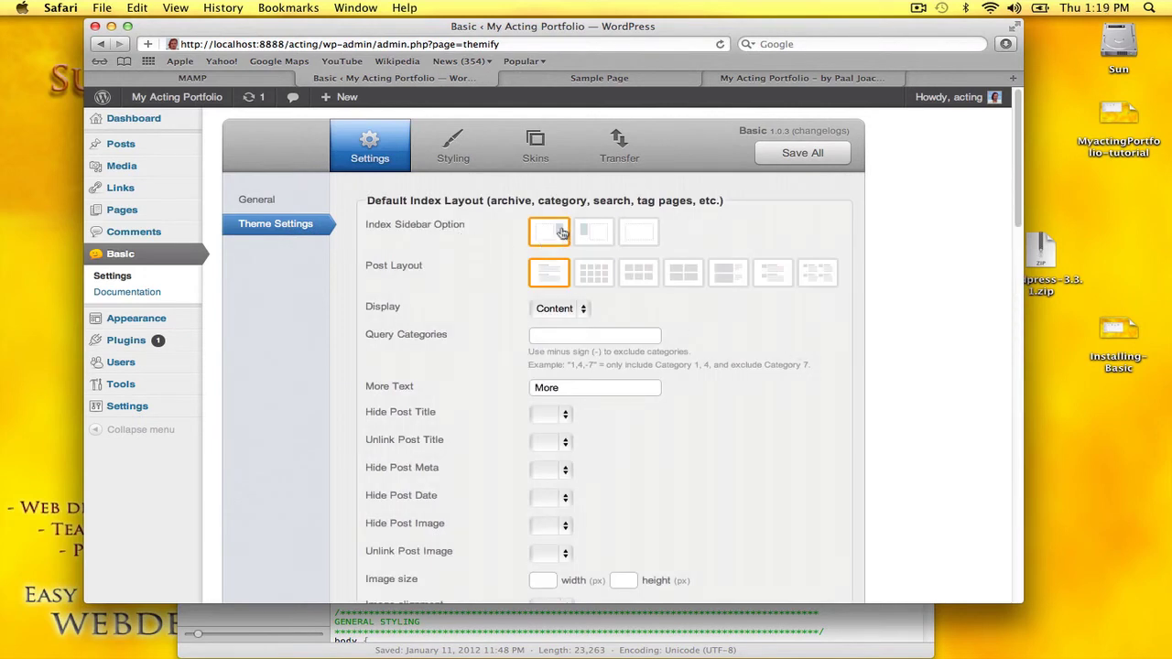
left_click(596, 236)
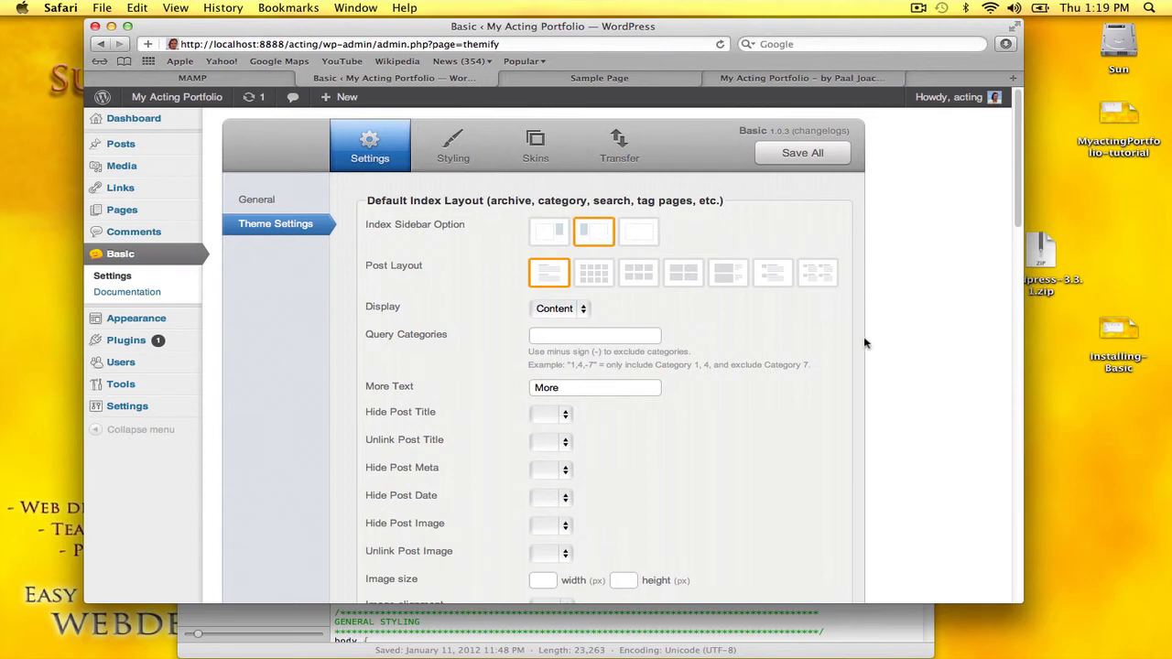
scroll(886, 362, "down", 5)
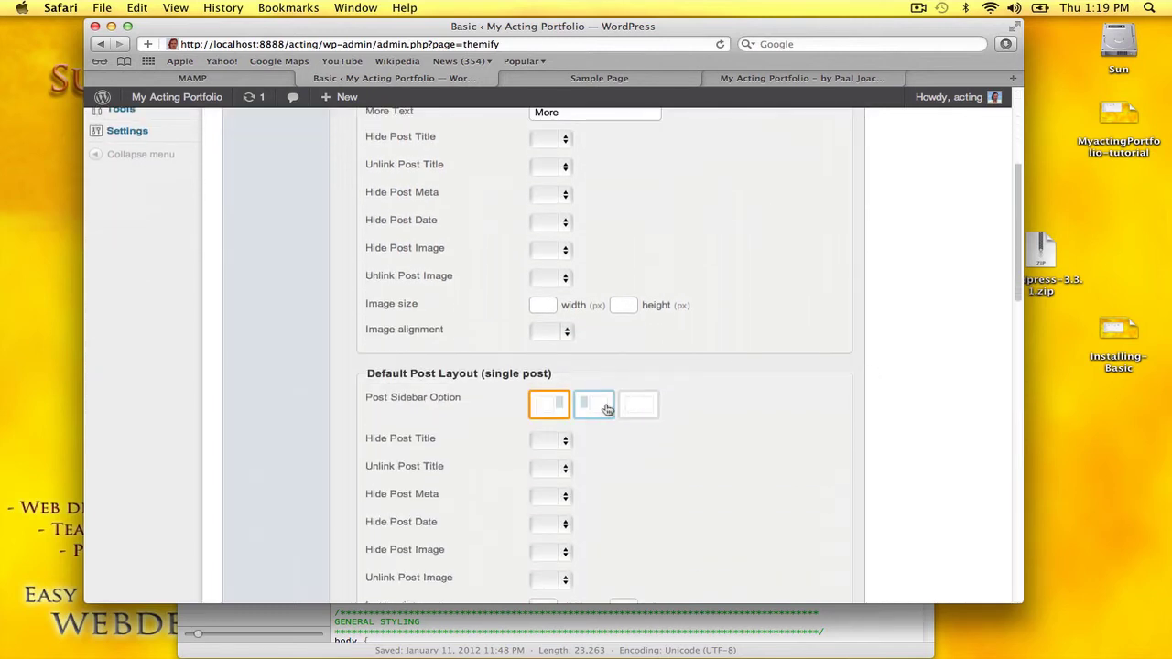
left_click(594, 404)
scroll(838, 415, "down", 8)
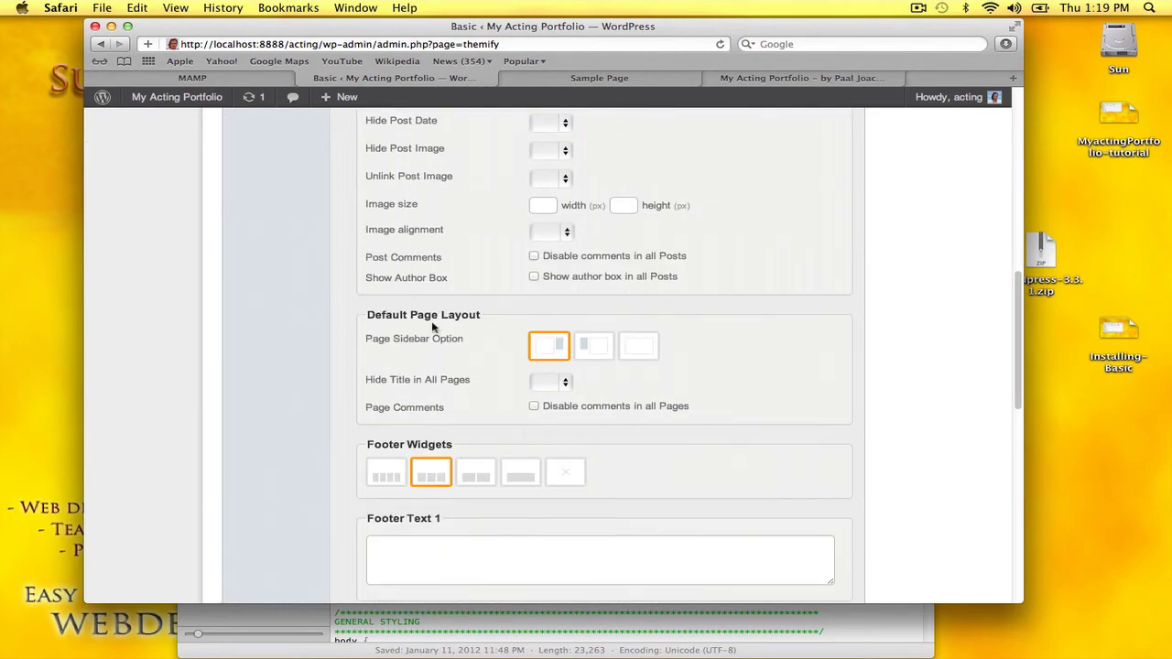
left_click(595, 346)
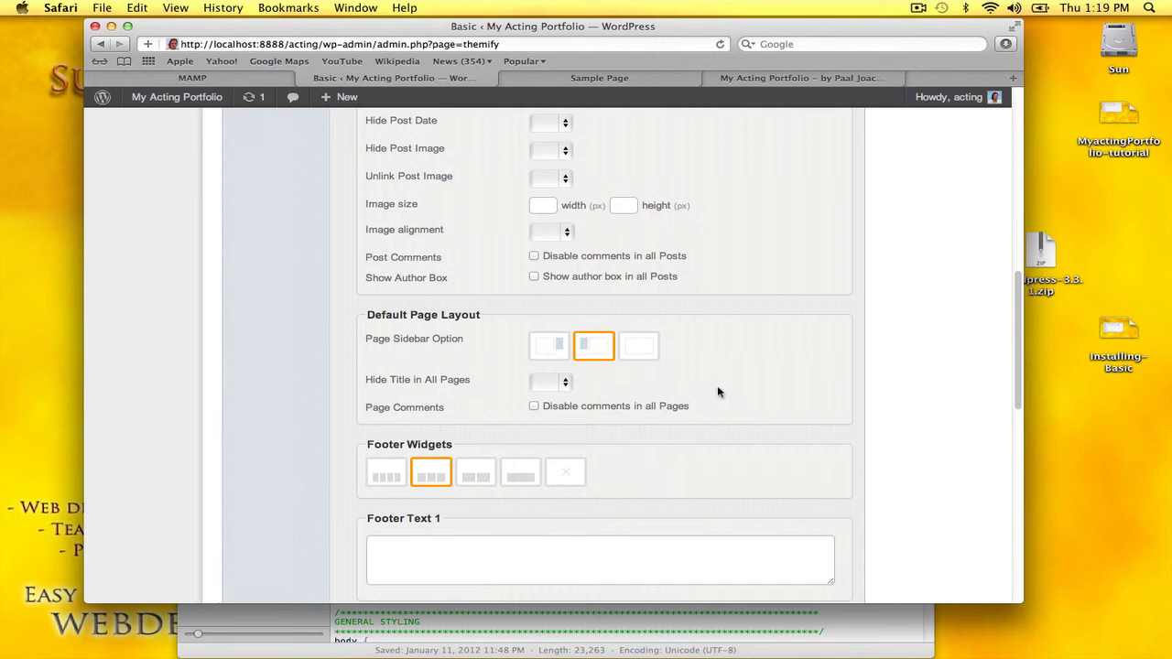
Step: Set Hide Title in All Pages to Yes and tick Disable comments in all Pages
left_click(565, 384)
left_click(553, 398)
left_click(534, 406)
scroll(885, 438, "up", 5)
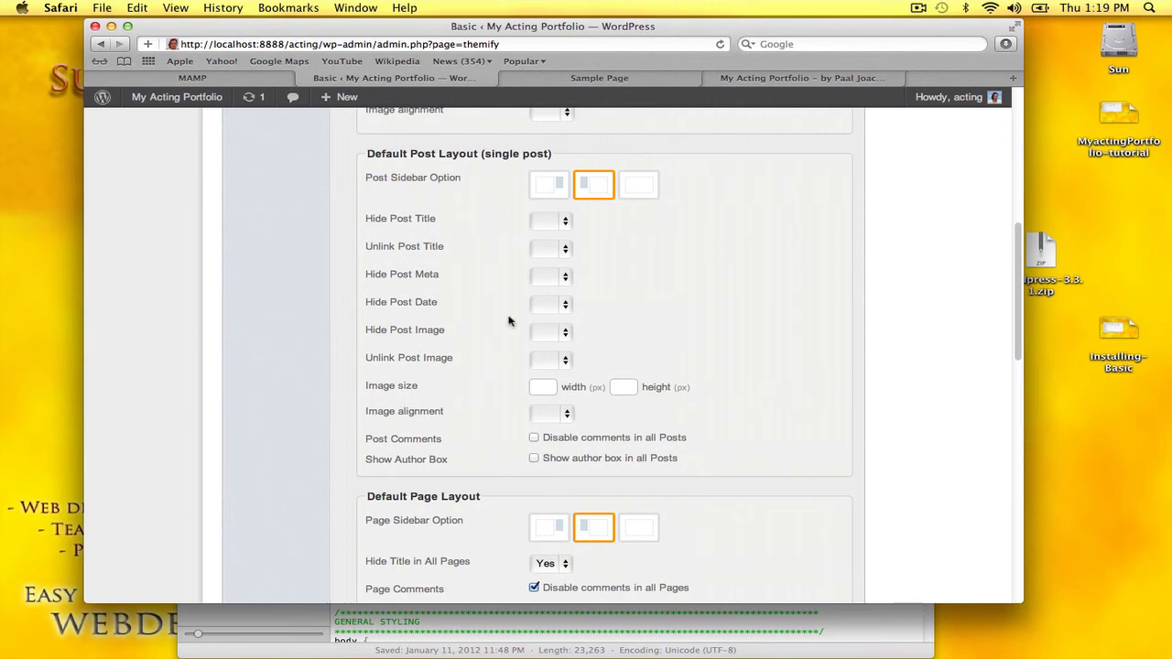
scroll(918, 444, "up", 8)
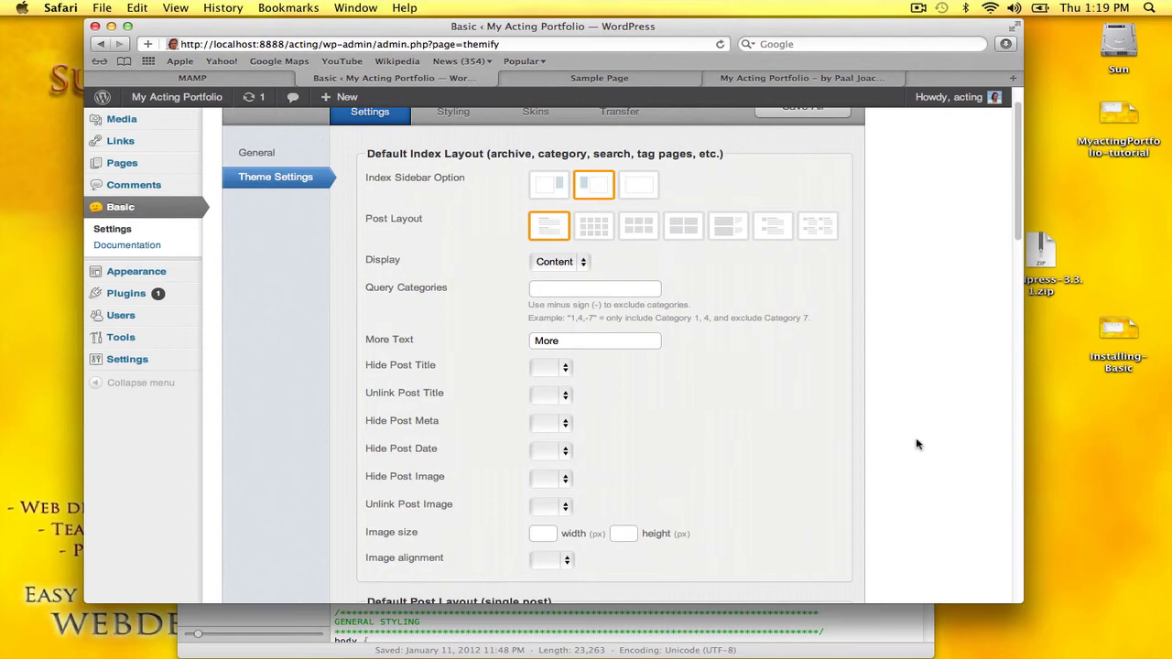
scroll(918, 444, "down", 10)
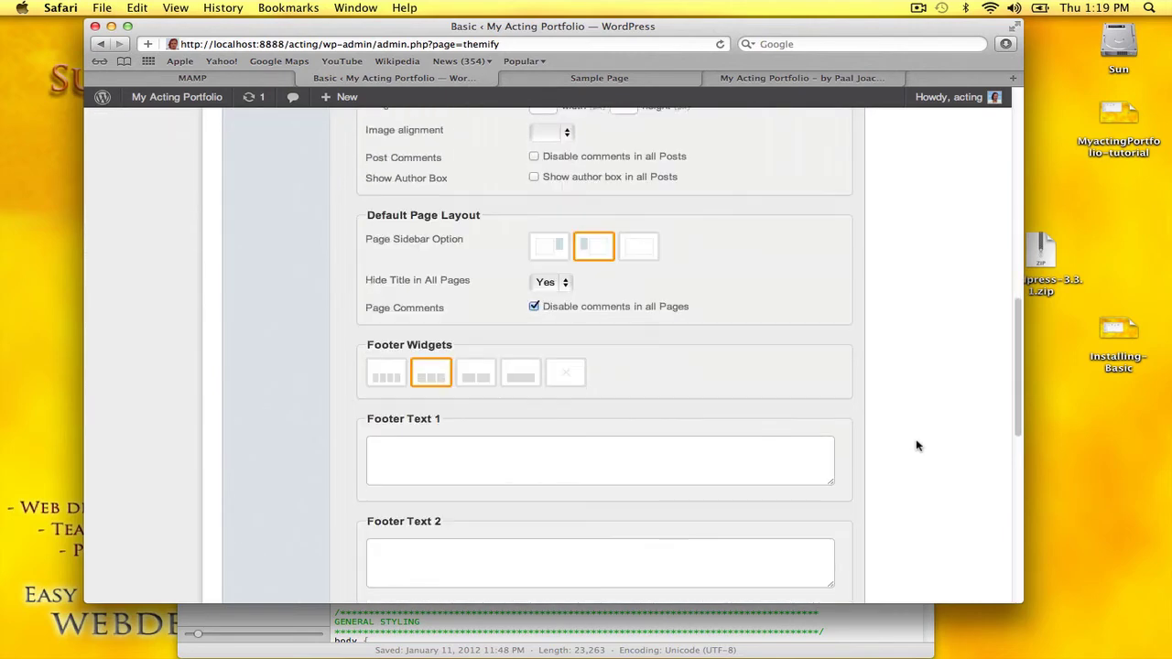
scroll(917, 446, "down", 3)
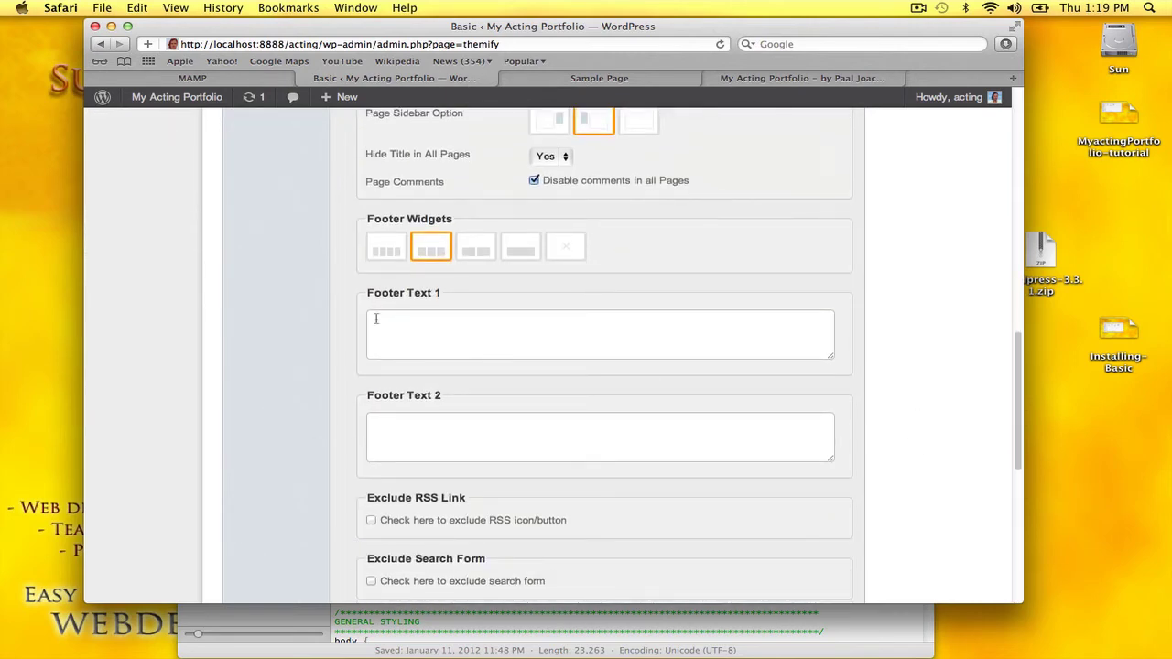
Step: View the live Sample Page and scroll down to its footer credit
left_click(375, 318)
left_click(583, 79)
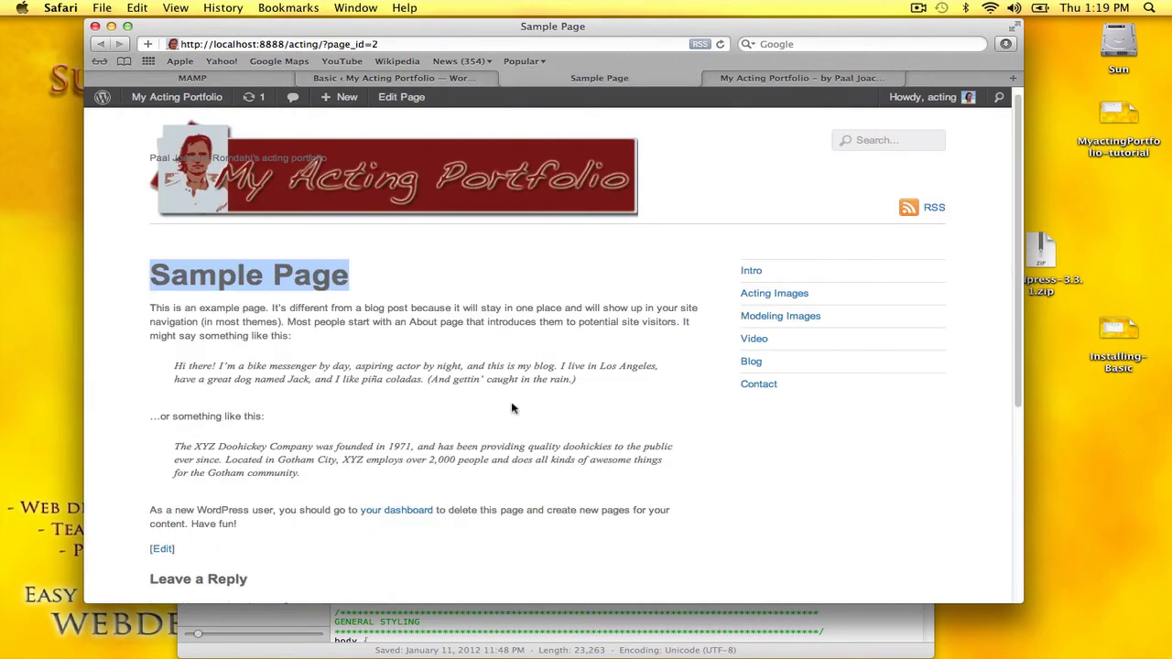
scroll(513, 408, "down", 8)
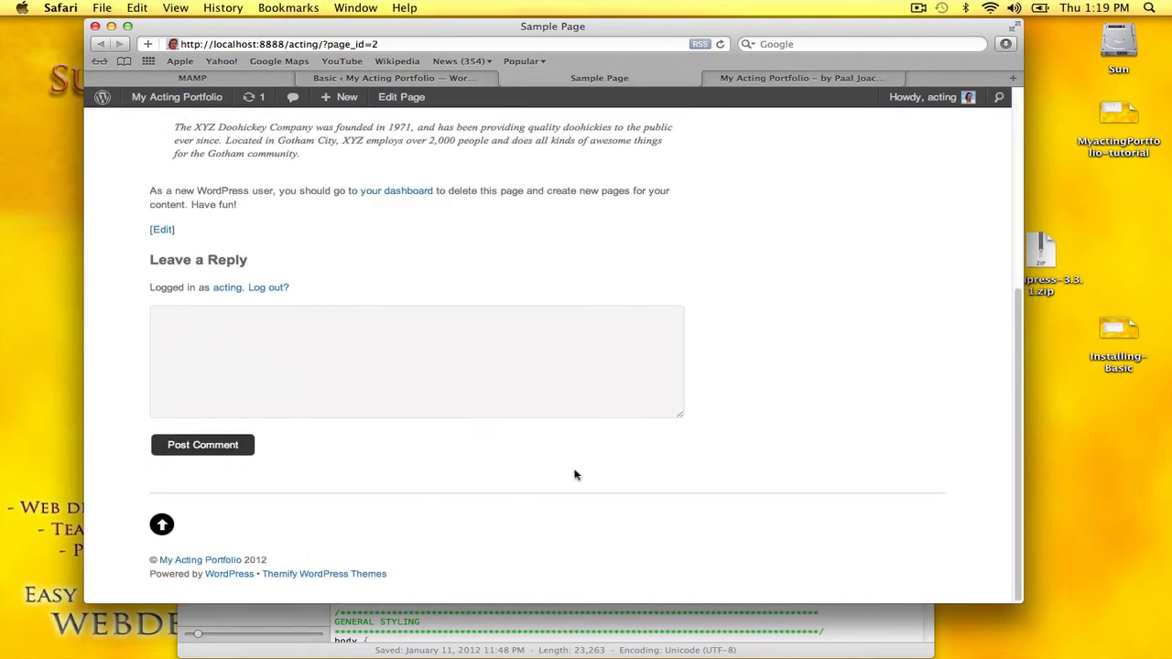
Step: Set Footer Text 1 to '© My Acting Portfolio 2012' by pasting it in
left_click(414, 78)
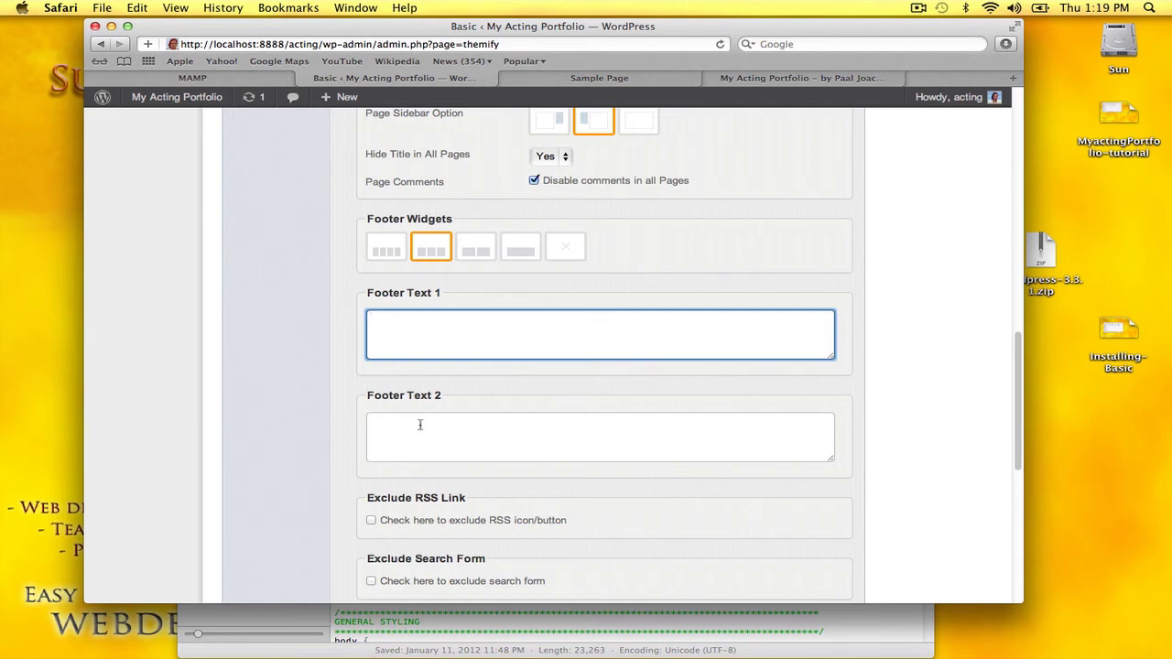
key("super+Tab")
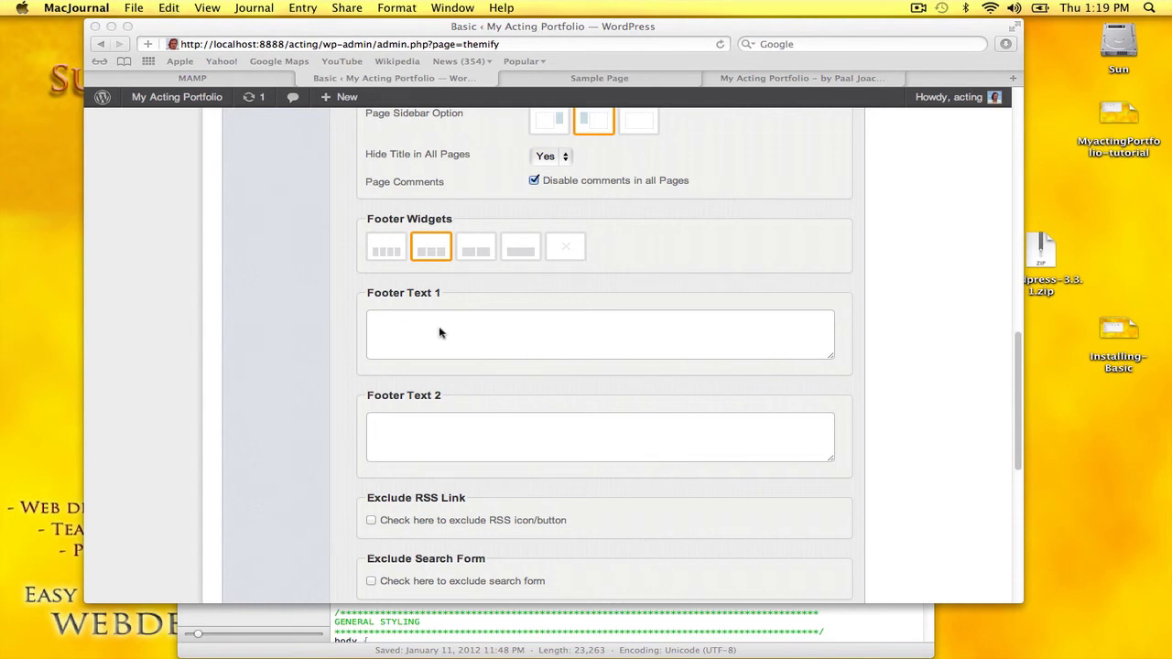
left_click(439, 328)
type("by Paal Joachim Romdahl")
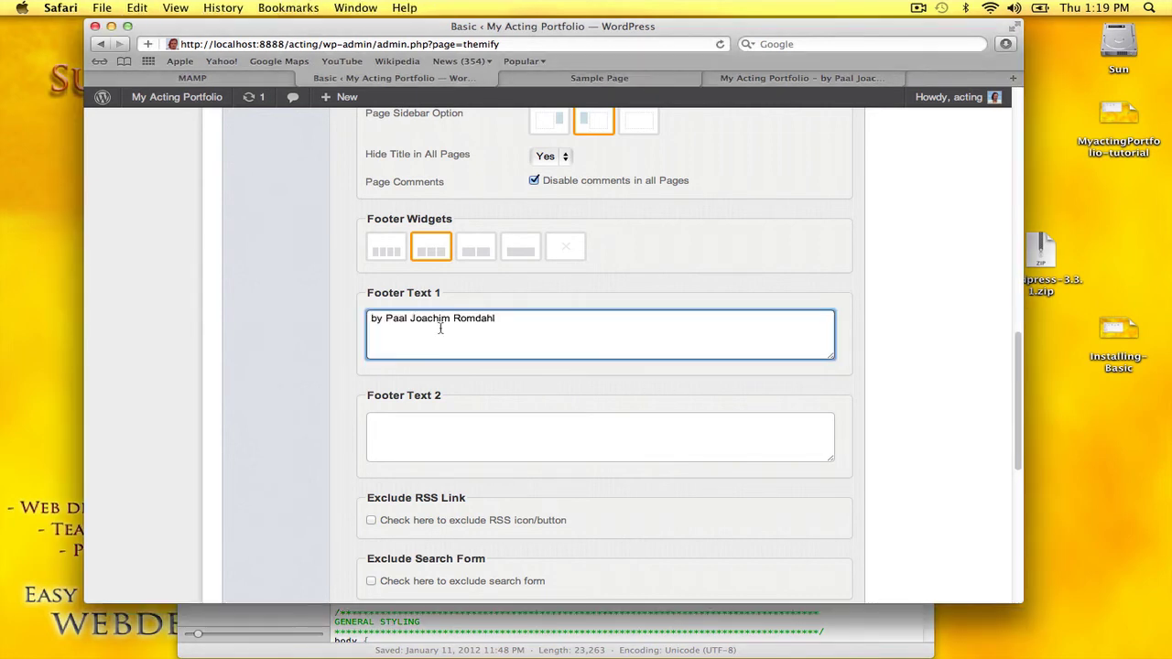
key("super+Tab")
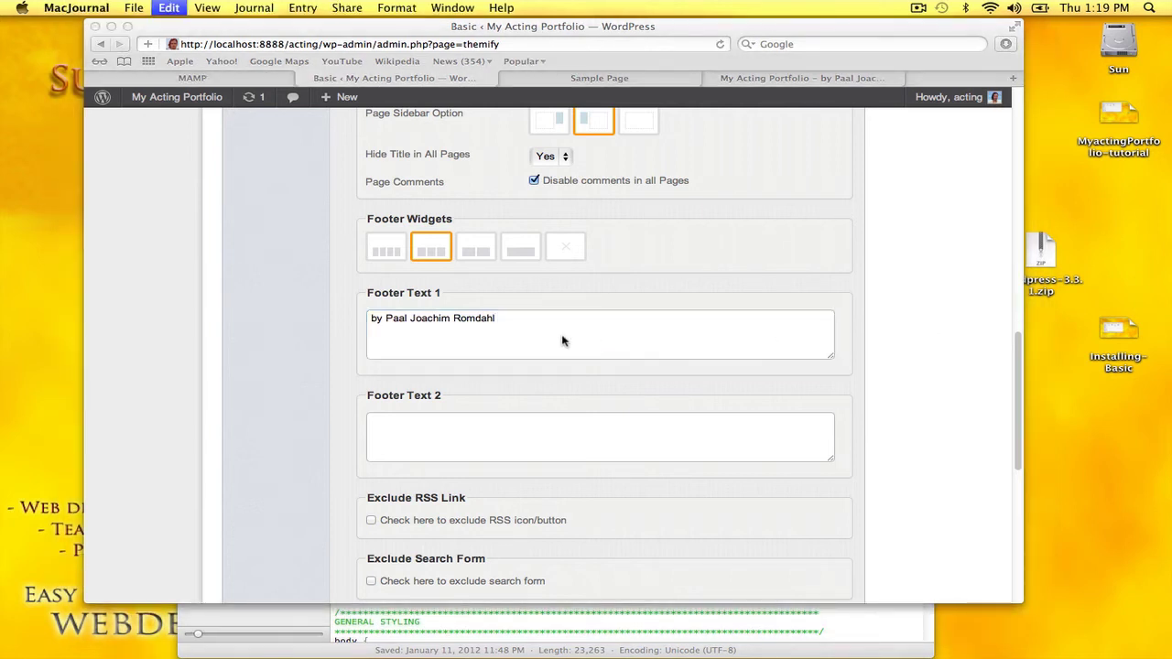
left_click_drag(490, 322, 332, 313)
type("© My Acting Portfolio 2012")
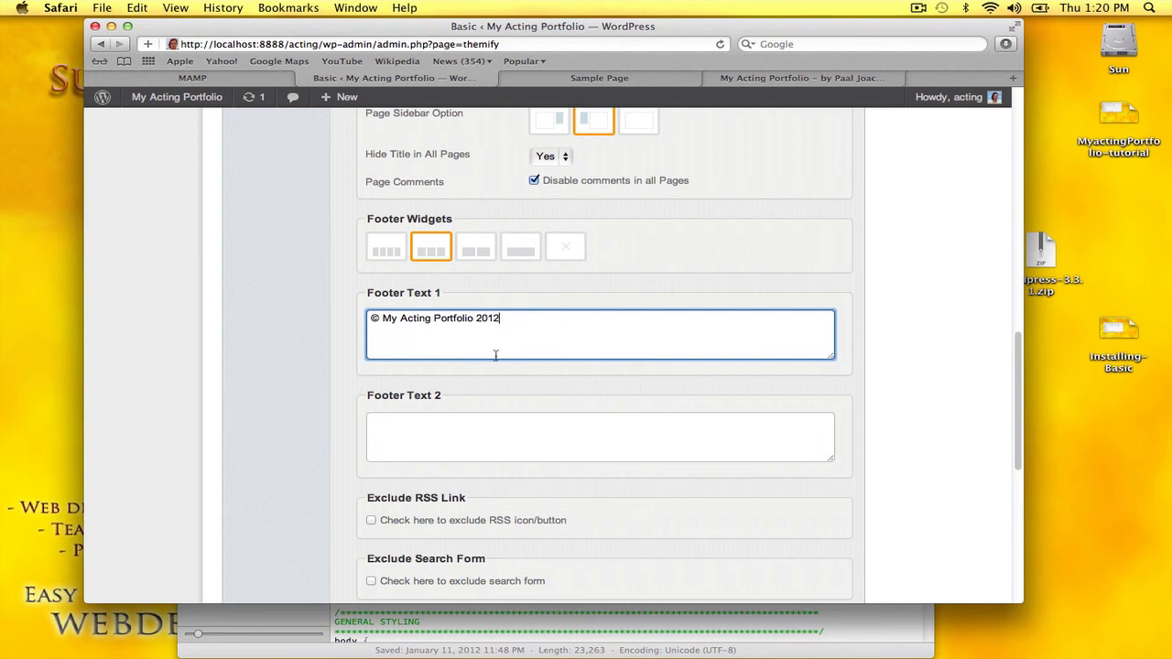
Step: Paste the author credit and Themify link HTML into Footer Text 2, making the link text 'A Themify WordPress Themes'
key("super+Tab")
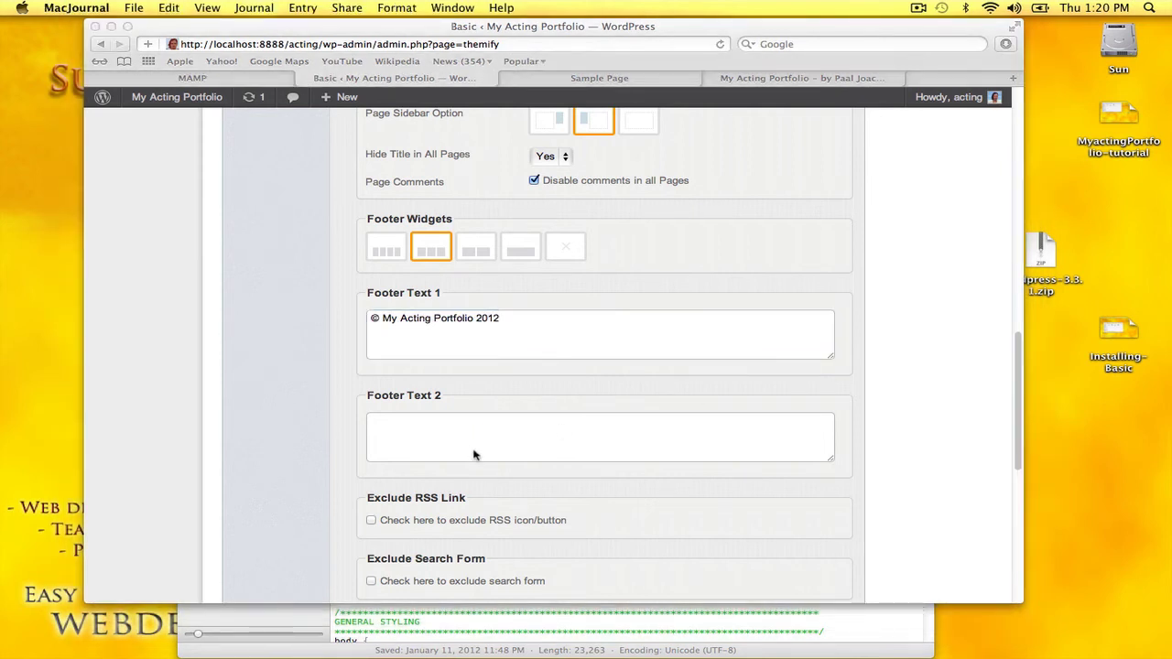
key("super+Tab")
left_click(437, 430)
type("by Paal Joachim Romdahl \t\t\t</br><a href=\"http://themify.me/\" target=\"_blank\">A Themify WordPress Theme</a>")
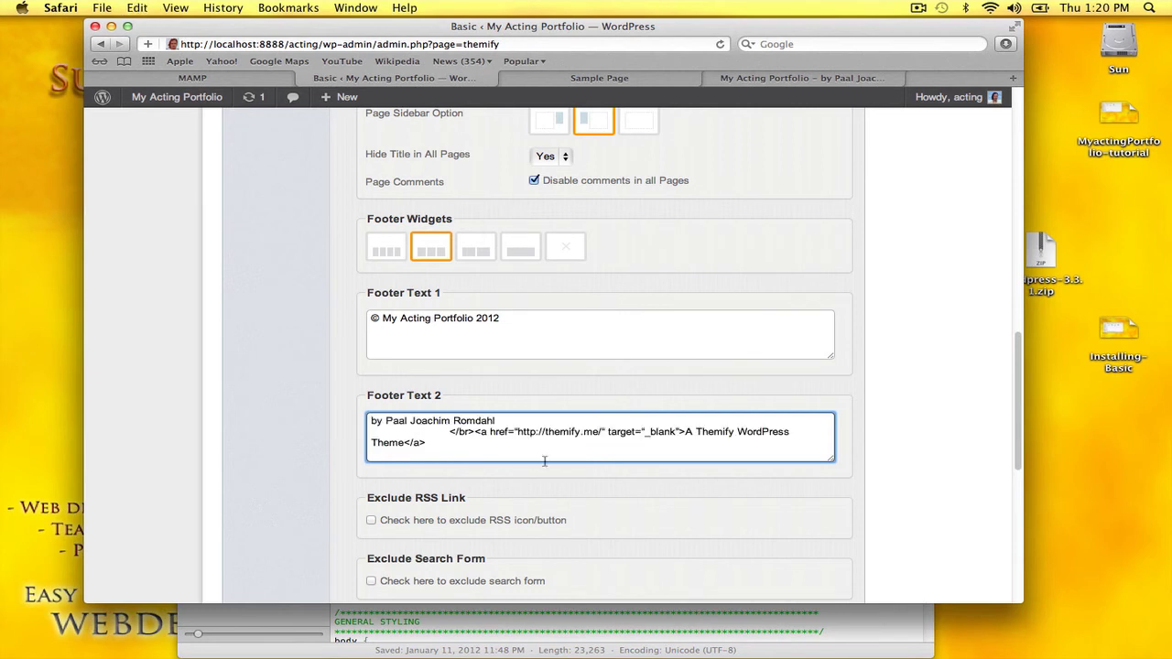
key("BackSpace")
key("BackSpace")
key("BackSpace")
key("BackSpace")
key("BackSpace")
key("BackSpace")
key("BackSpace")
key("BackSpace")
key("BackSpace")
key("BackSpace")
key("BackSpace")
key("BackSpace")
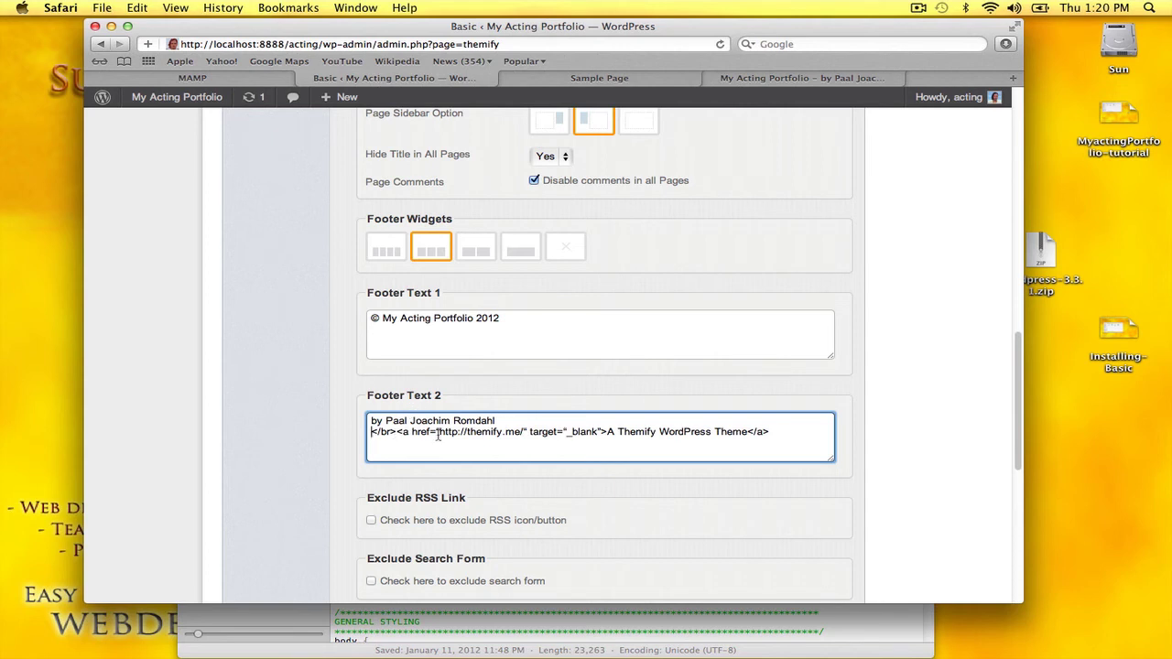
left_click_drag(607, 432, 746, 433)
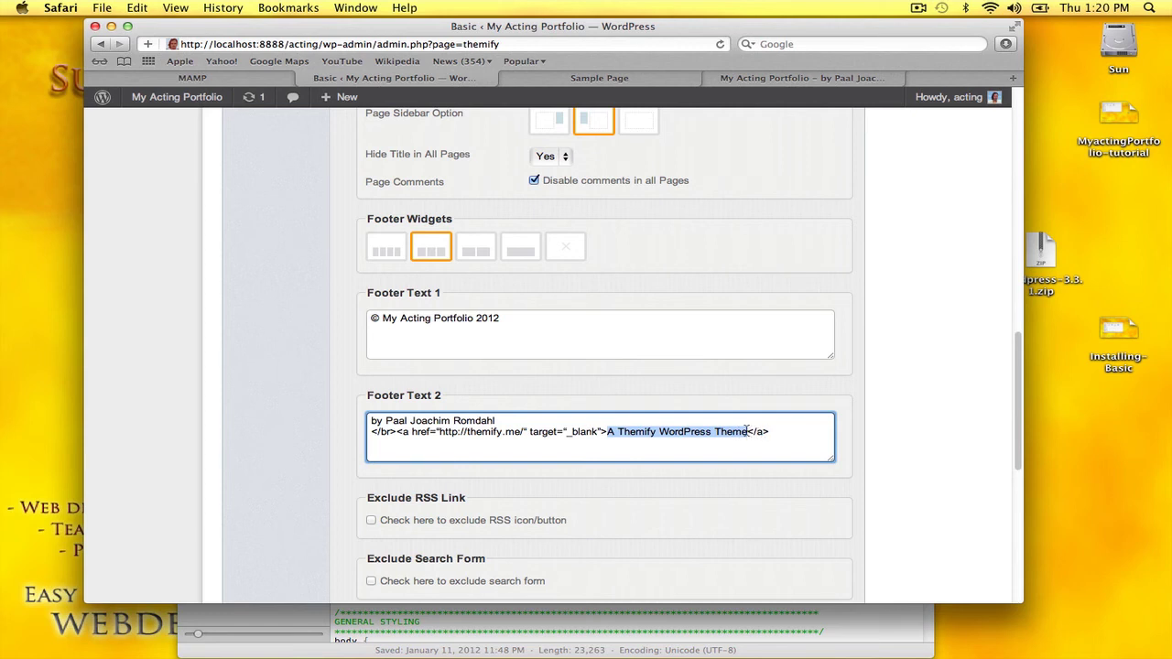
left_click(748, 432)
type("s")
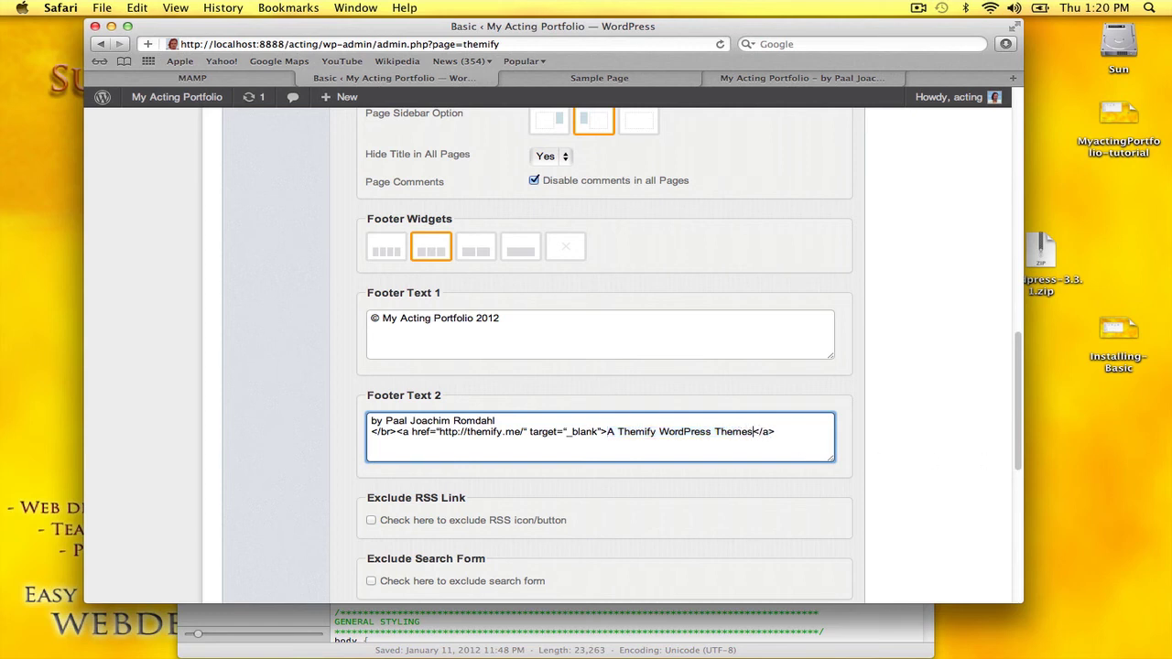
key("super+Tab")
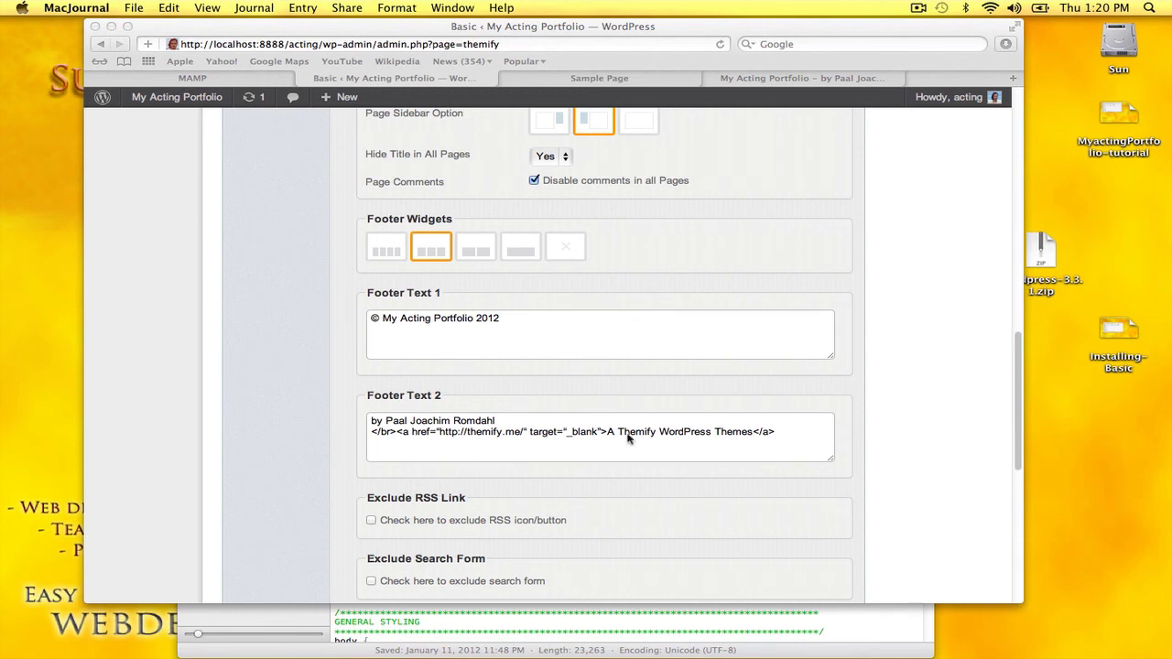
Step: Restore the link text to 'A Themify WordPress Theme', exclude the RSS link and search form, and save all settings
left_click(751, 435)
key("BackSpace")
scroll(942, 470, "down", 2)
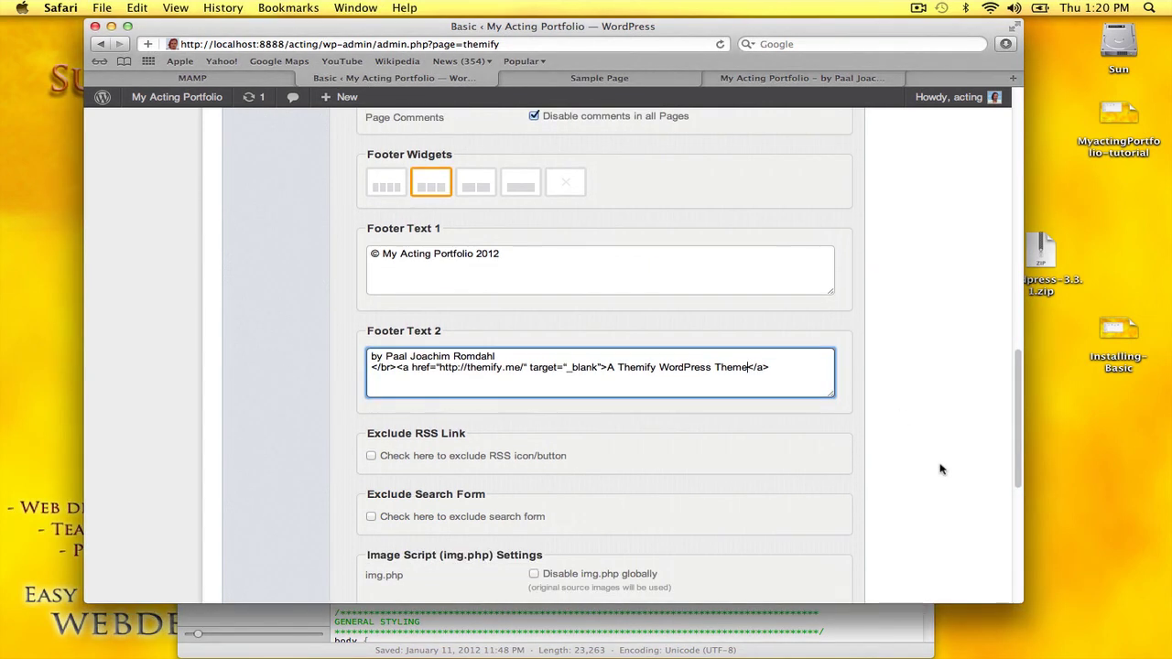
scroll(941, 470, "down", 1)
left_click(371, 403)
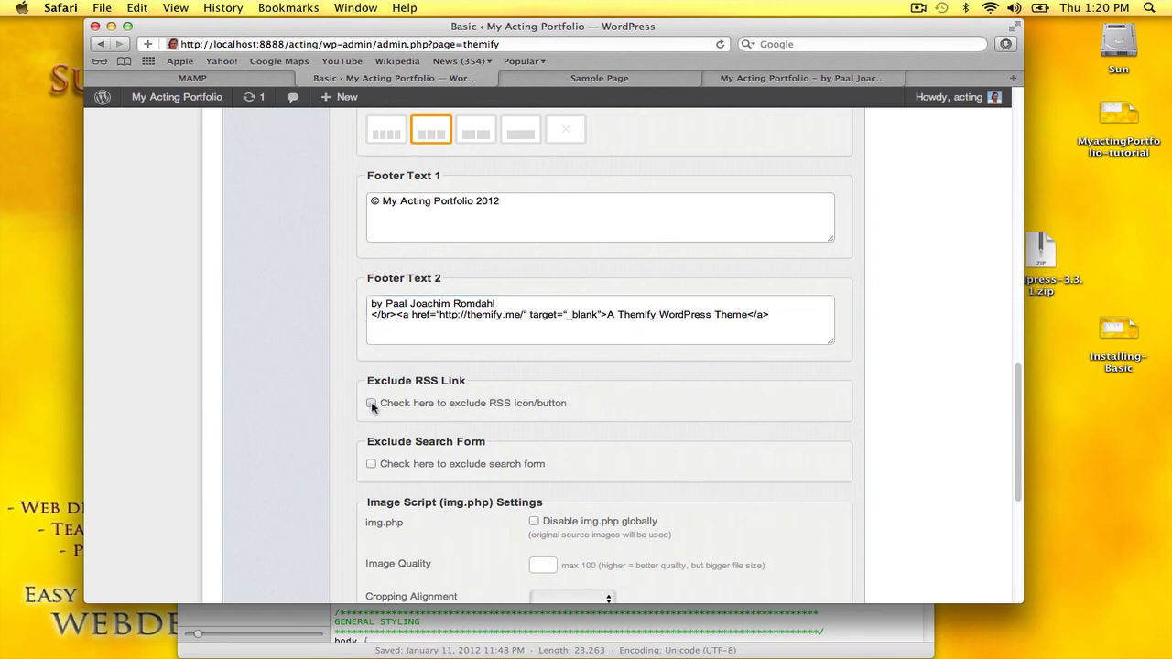
left_click(371, 463)
scroll(934, 481, "down", 4)
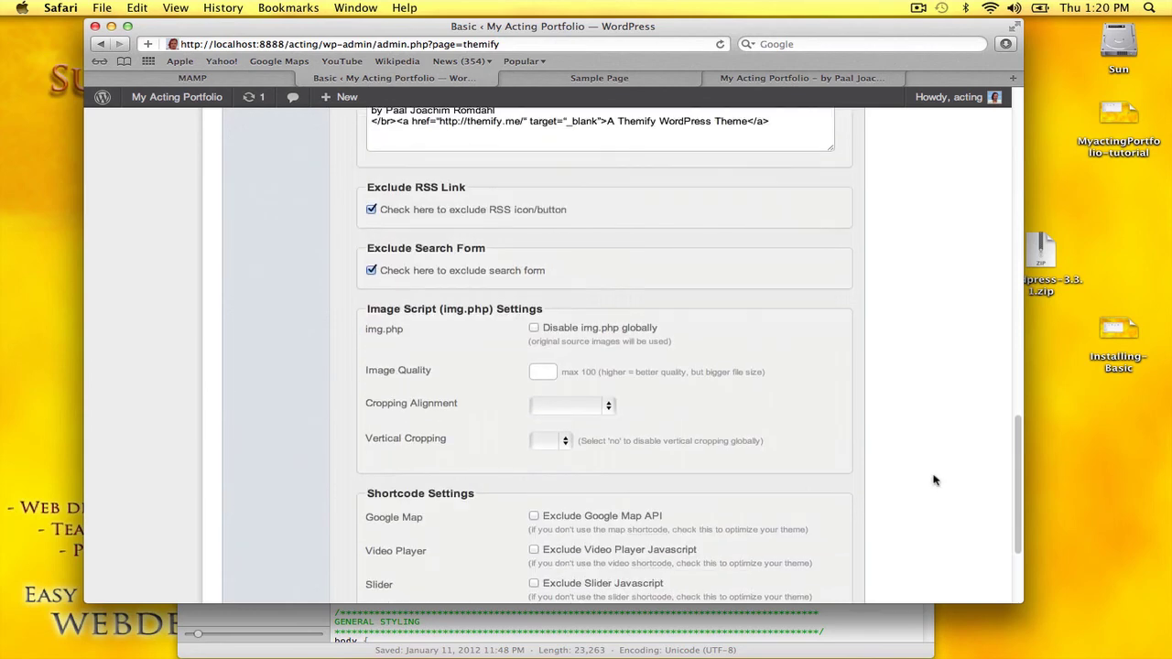
scroll(934, 480, "up", 15)
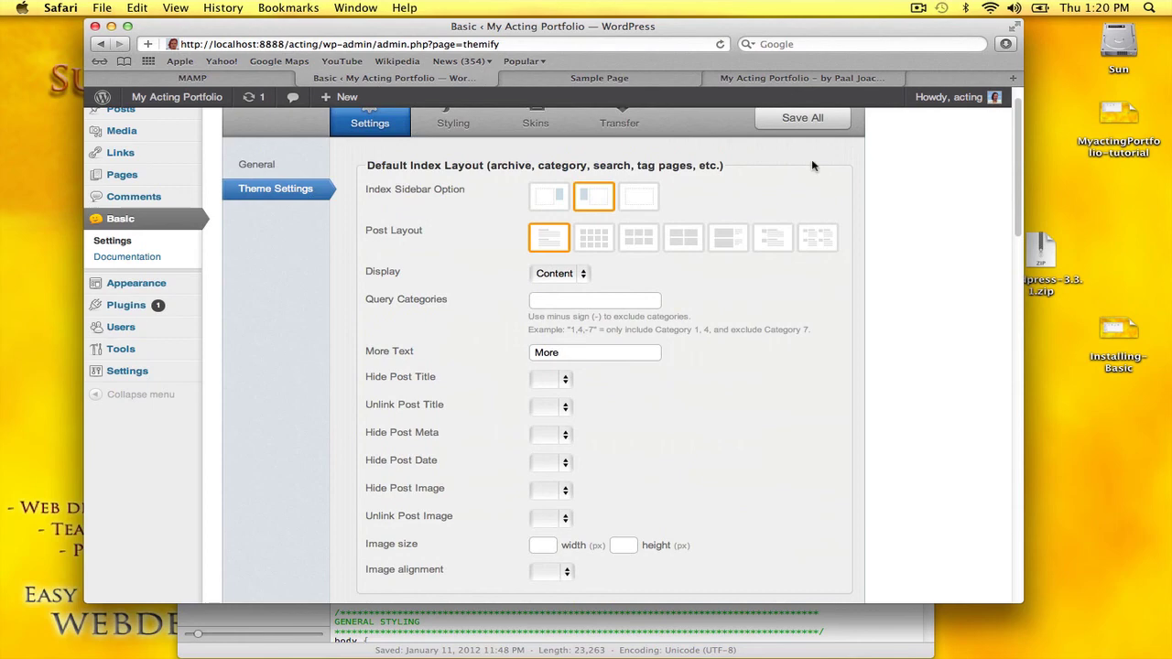
left_click(802, 118)
Step: Reload the Sample Page to check the left sidebar menu and new footer
left_click(599, 78)
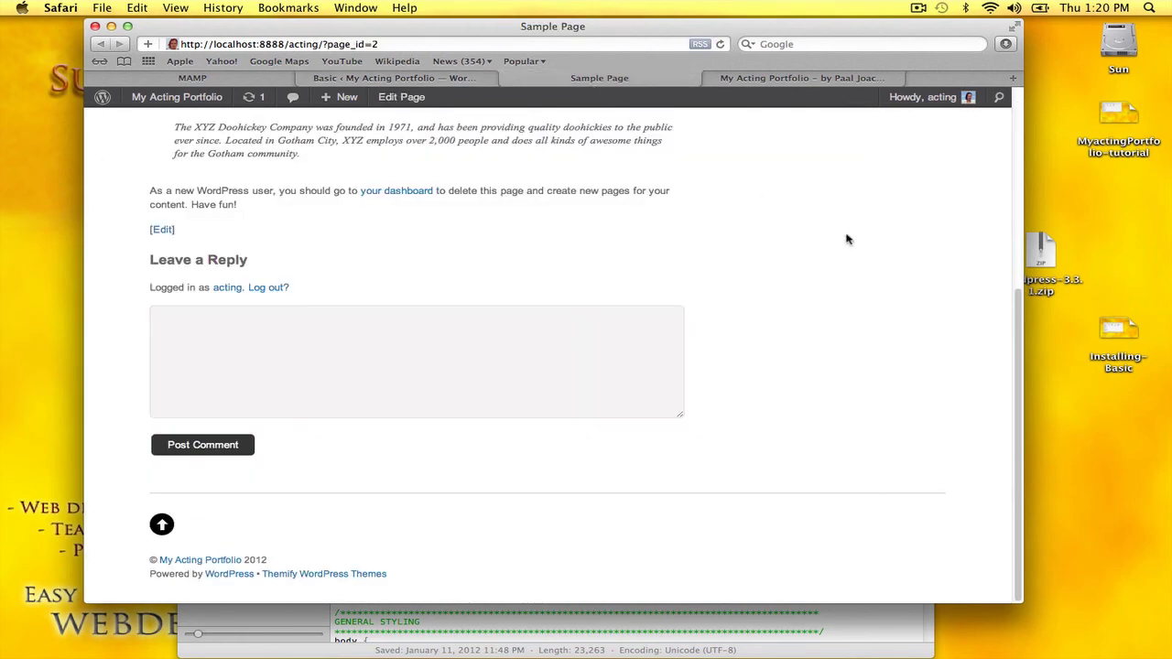
key("super+r")
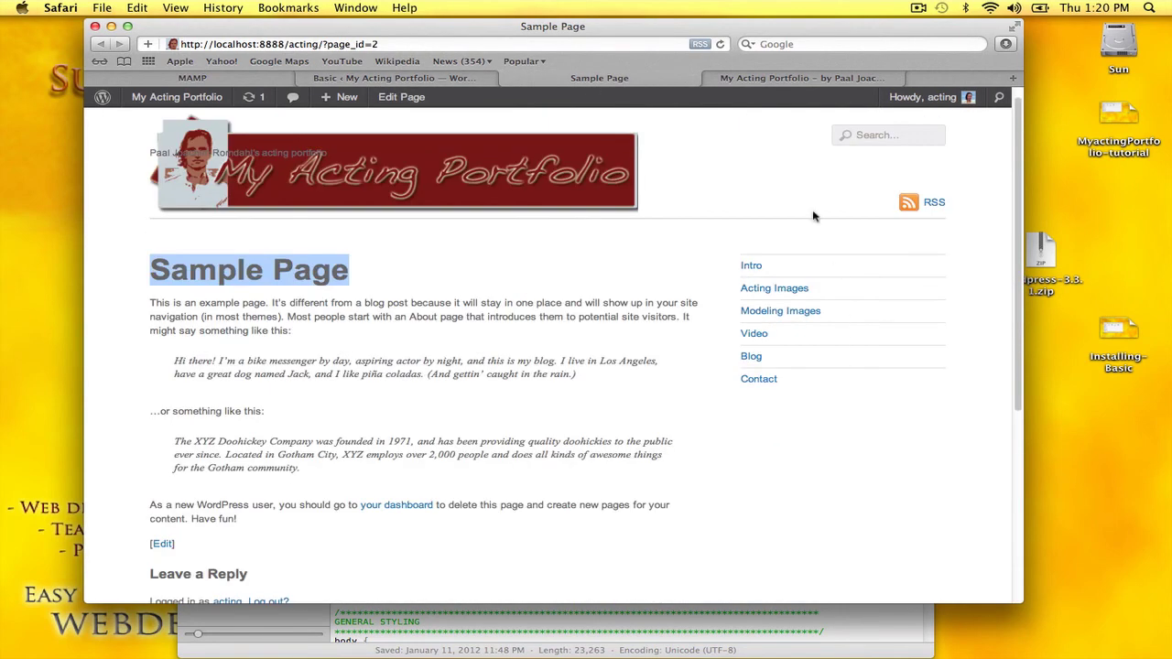
left_click(719, 44)
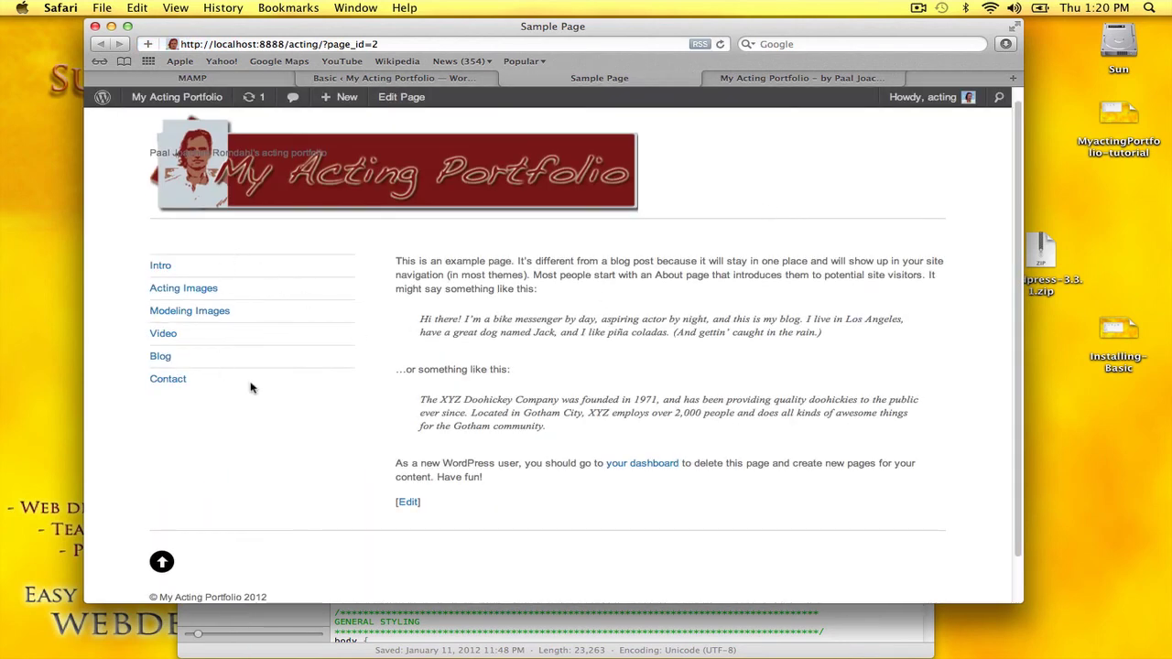
scroll(811, 226, "up", 1)
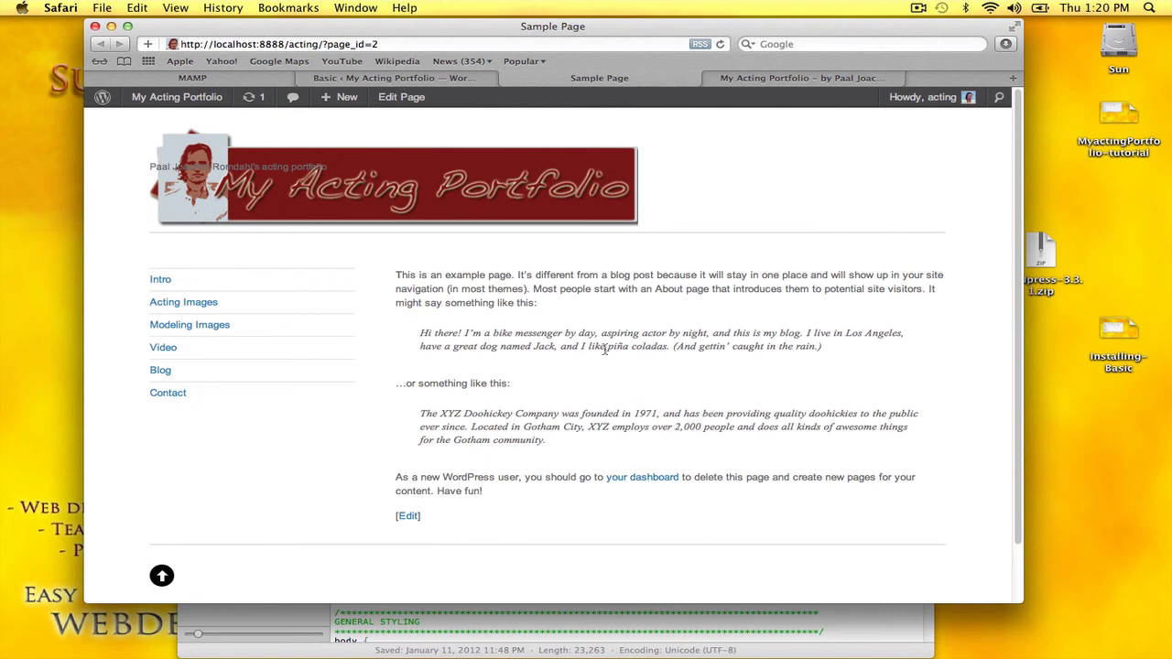
scroll(549, 449, "down", 3)
scroll(592, 528, "up", 3)
Step: Open Intro from the sidebar menu, then return to the Basic theme settings
left_click(161, 280)
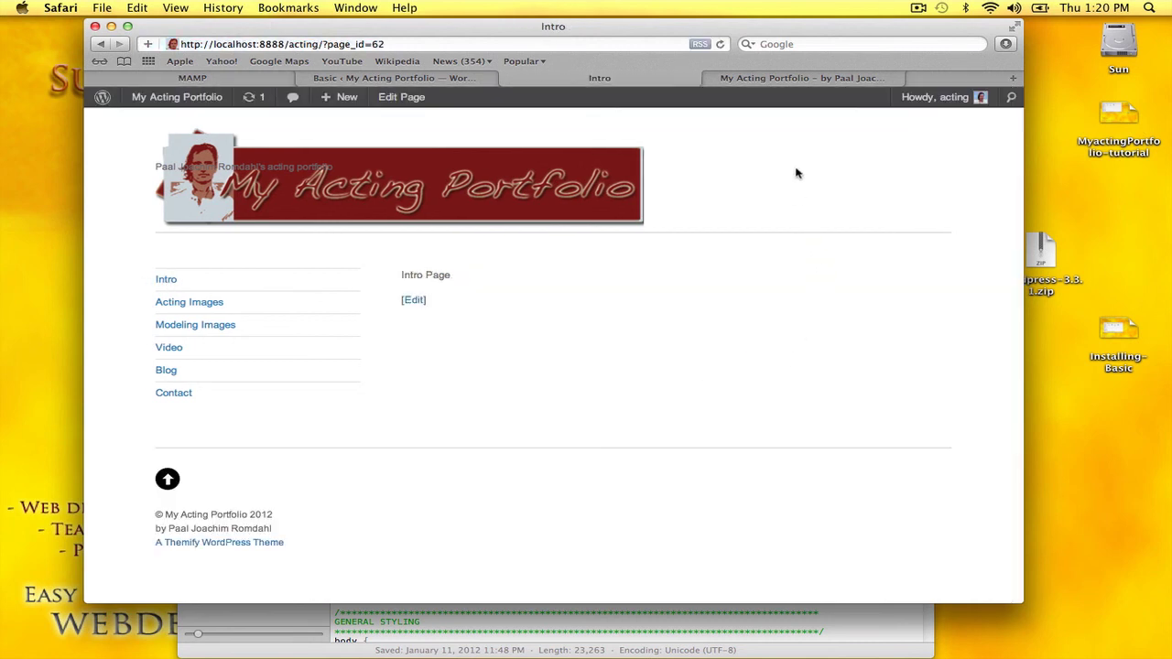
left_click(376, 78)
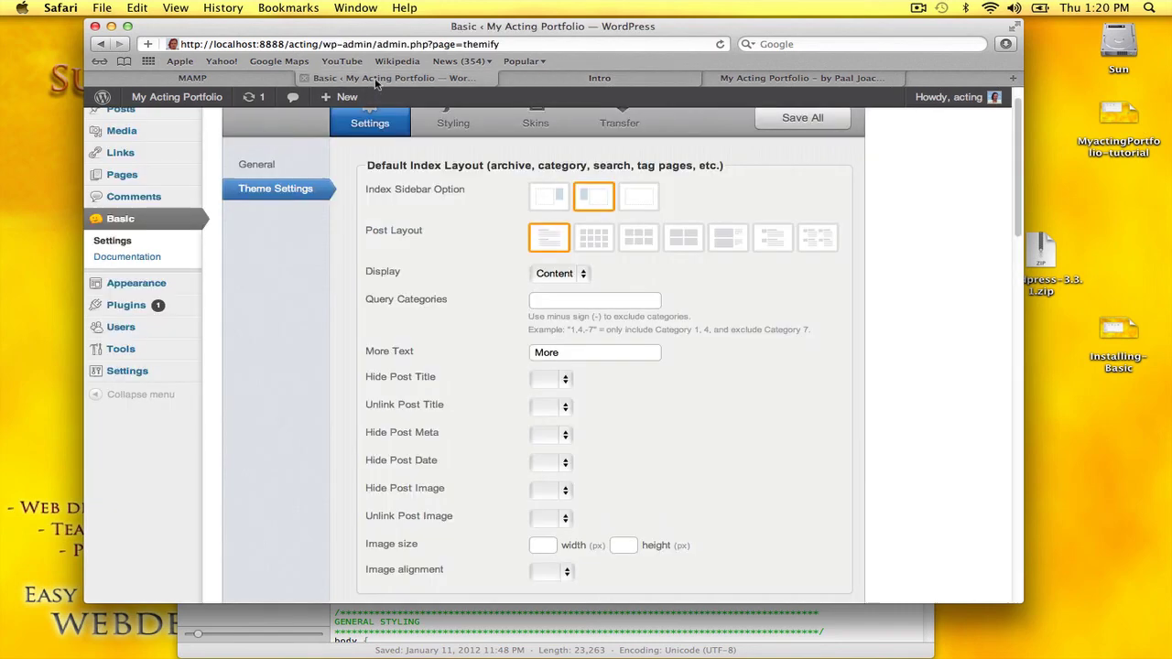
scroll(898, 339, "up", 2)
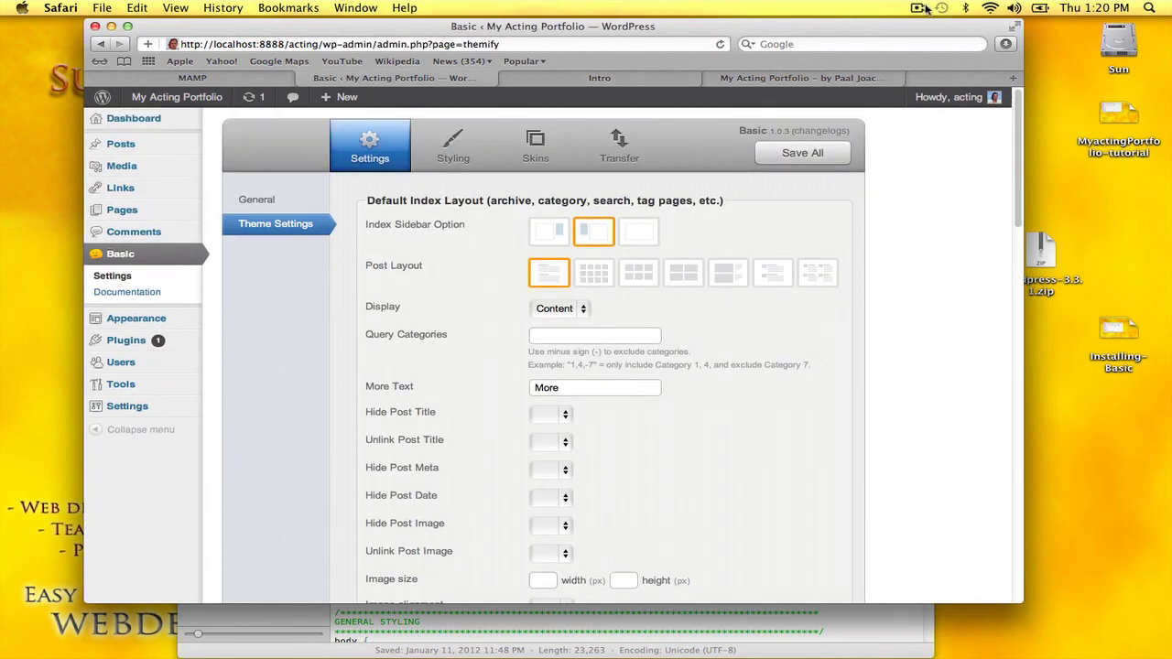